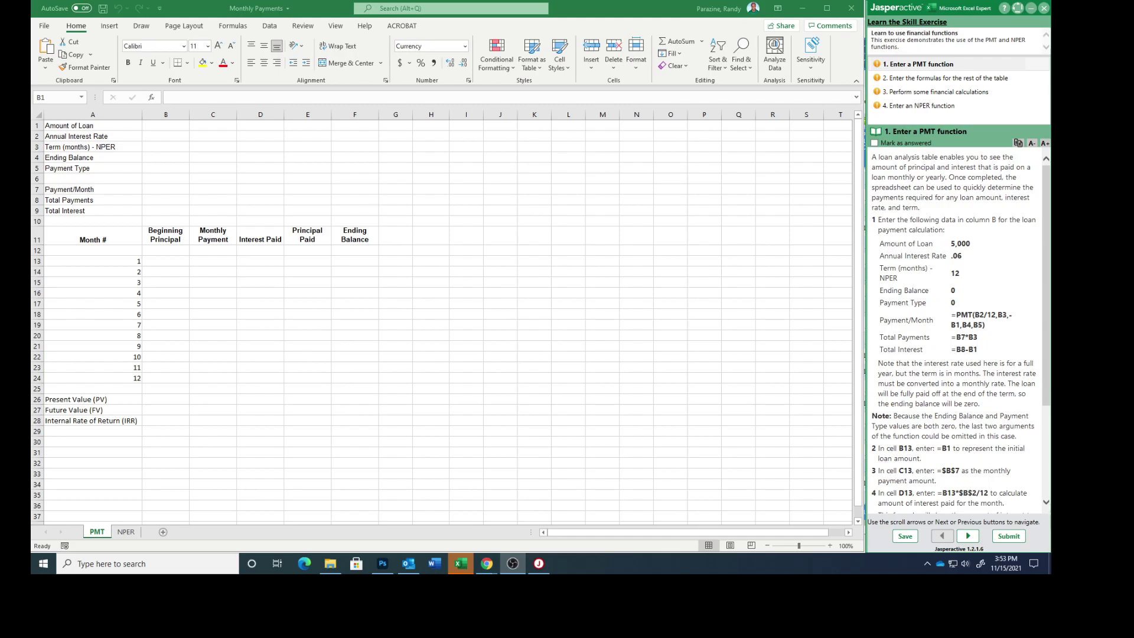
Step: Fill in the loan inputs in B1 through B5: amount 5,000, annual interest rate .06, term 12, ending balance 0, payment type 0
left_click(172, 127)
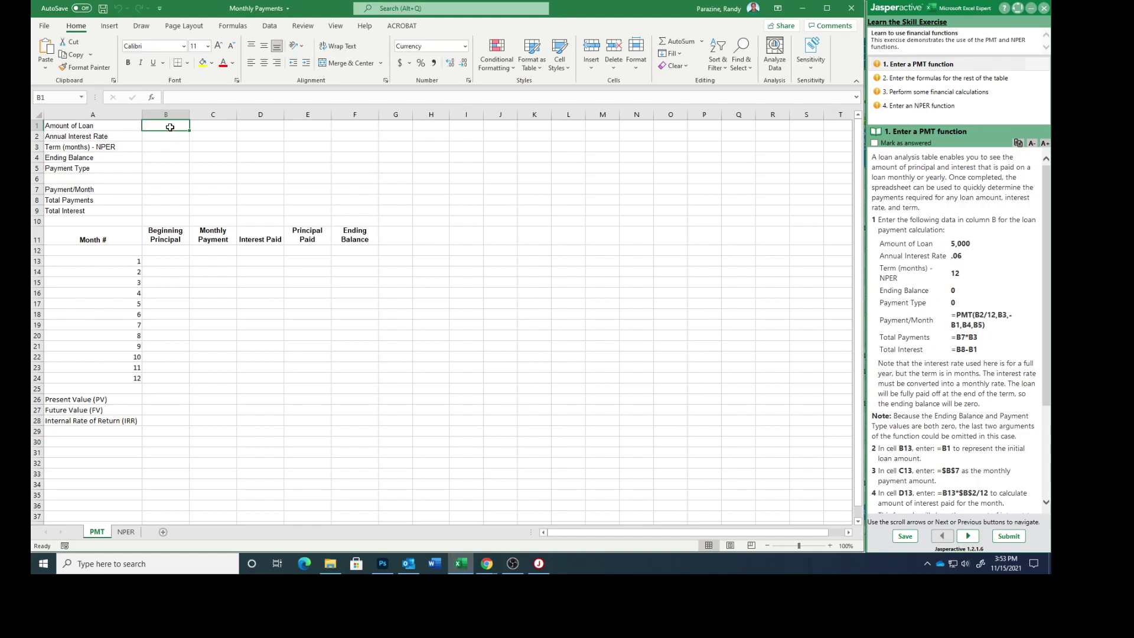
type("5,000")
key("Return")
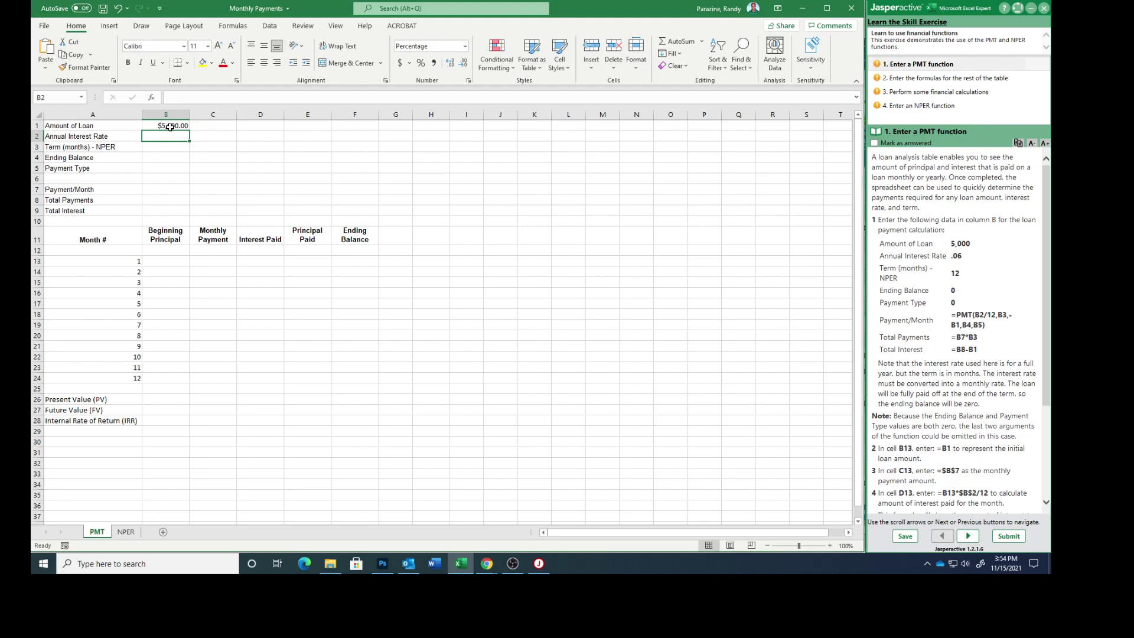
type(".06")
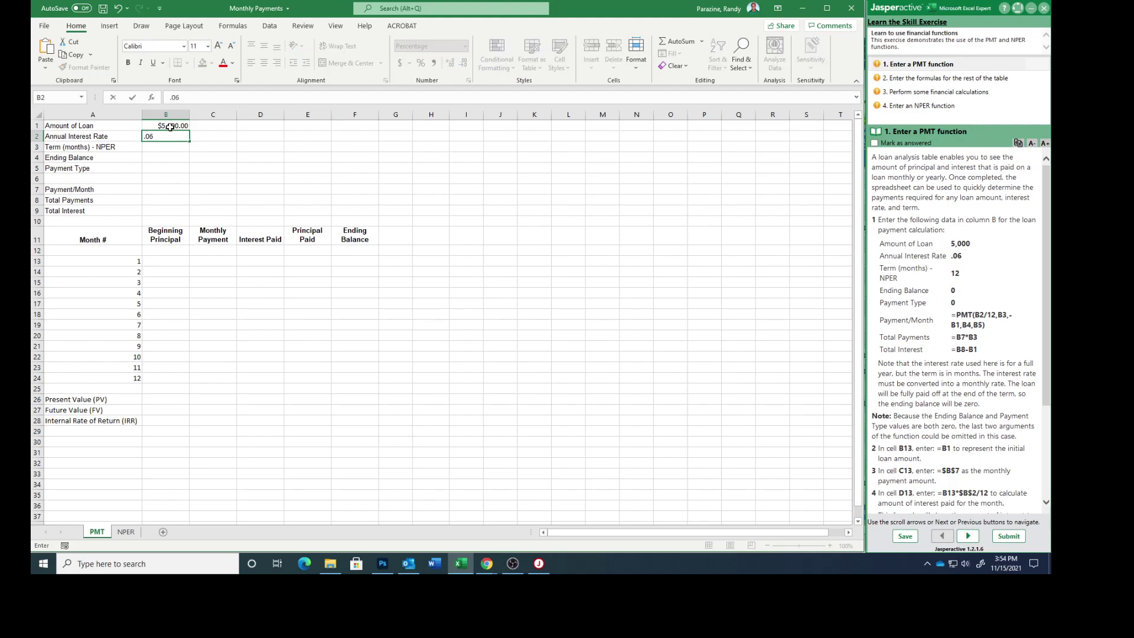
key("Return")
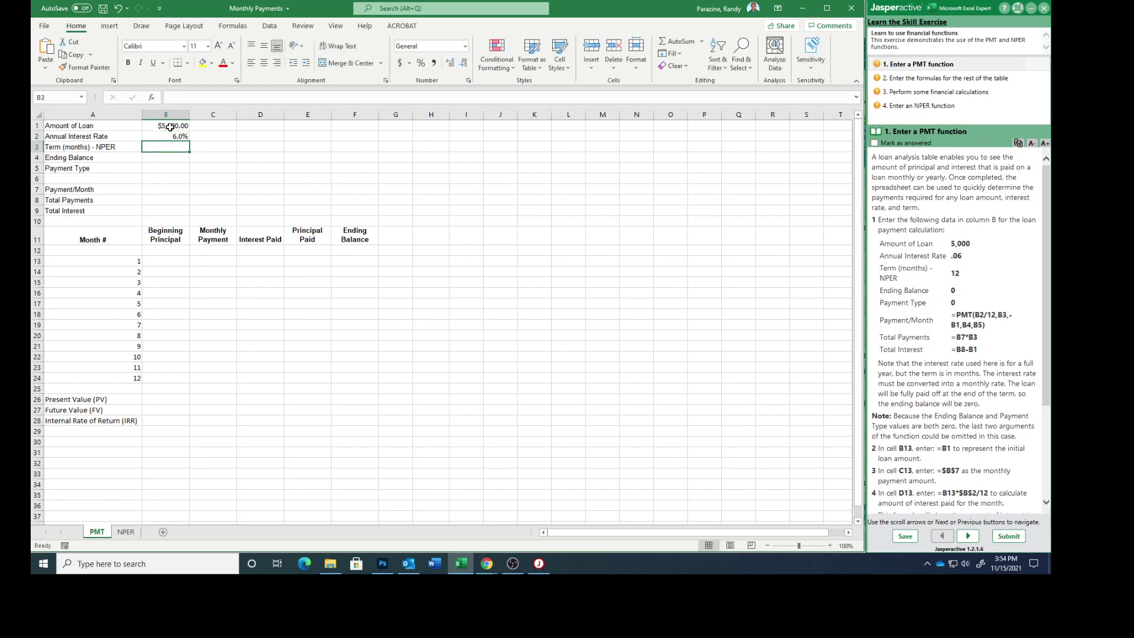
type("12")
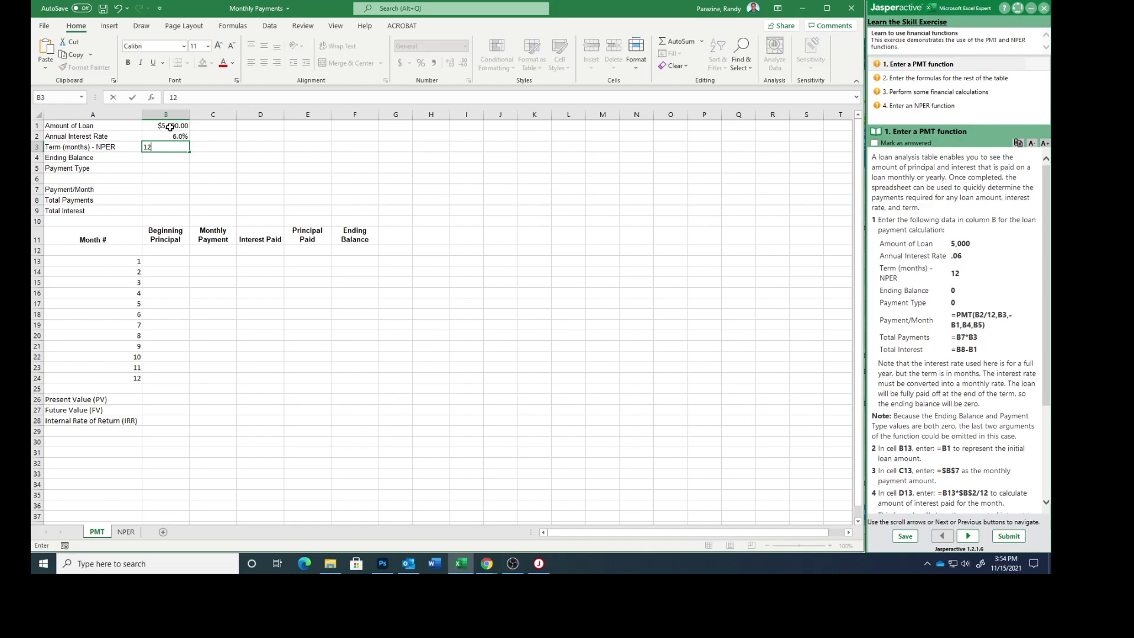
key("Return")
type("0")
key("Return")
type("0")
key("Return")
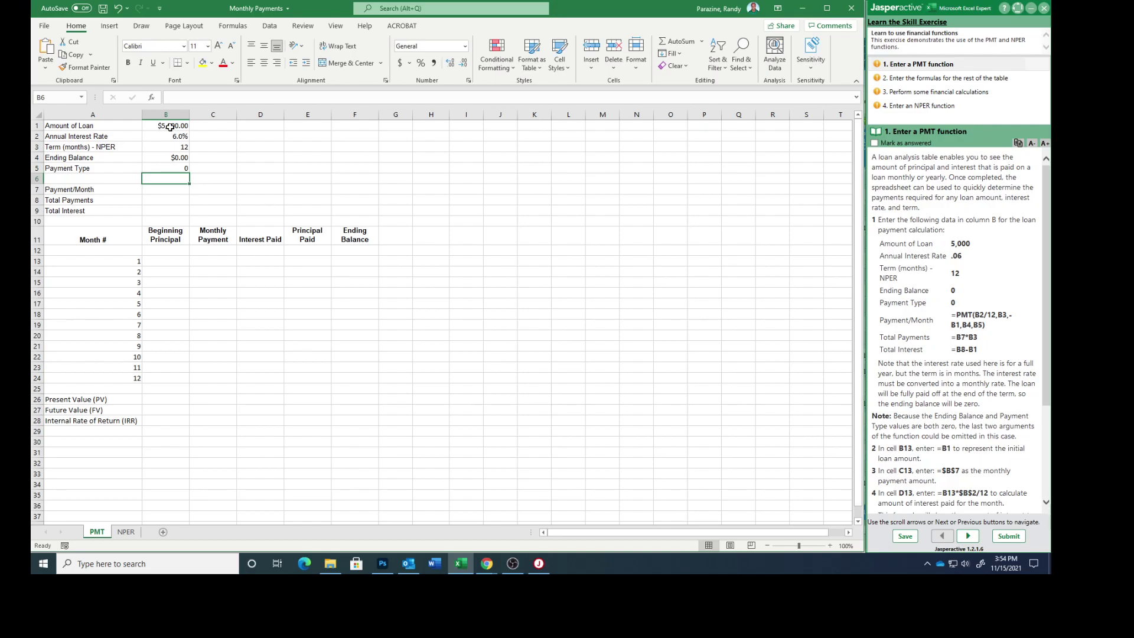
Step: Calculate the monthly payment in cell B7 with the formula =PMT(B2/12,B3,-B1,B4,B5)
key("Return")
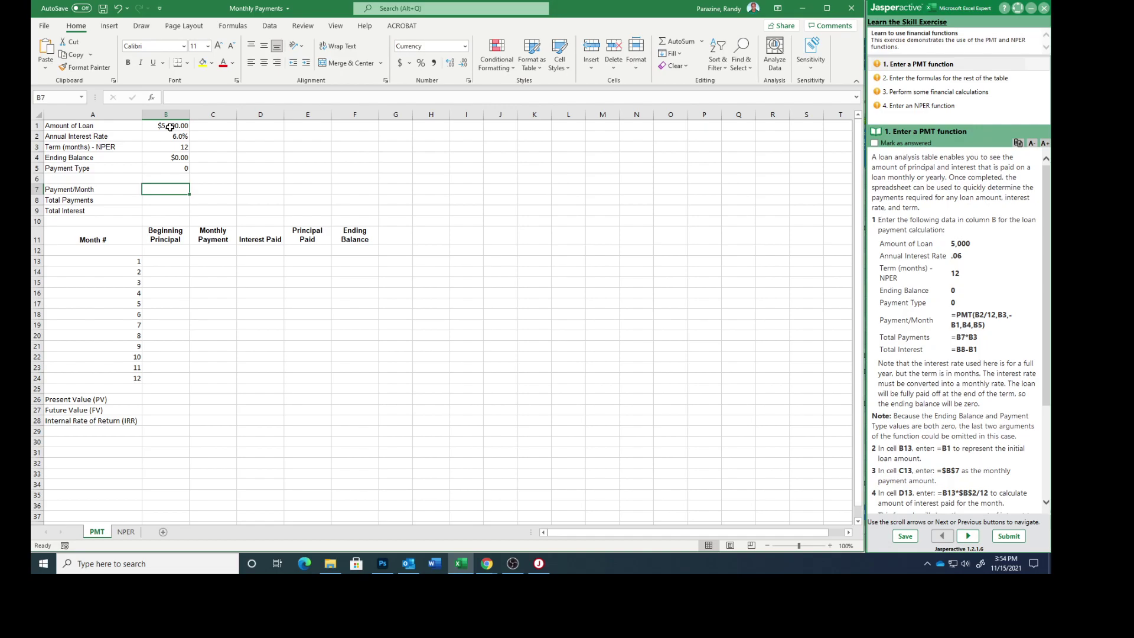
type("=PMT(")
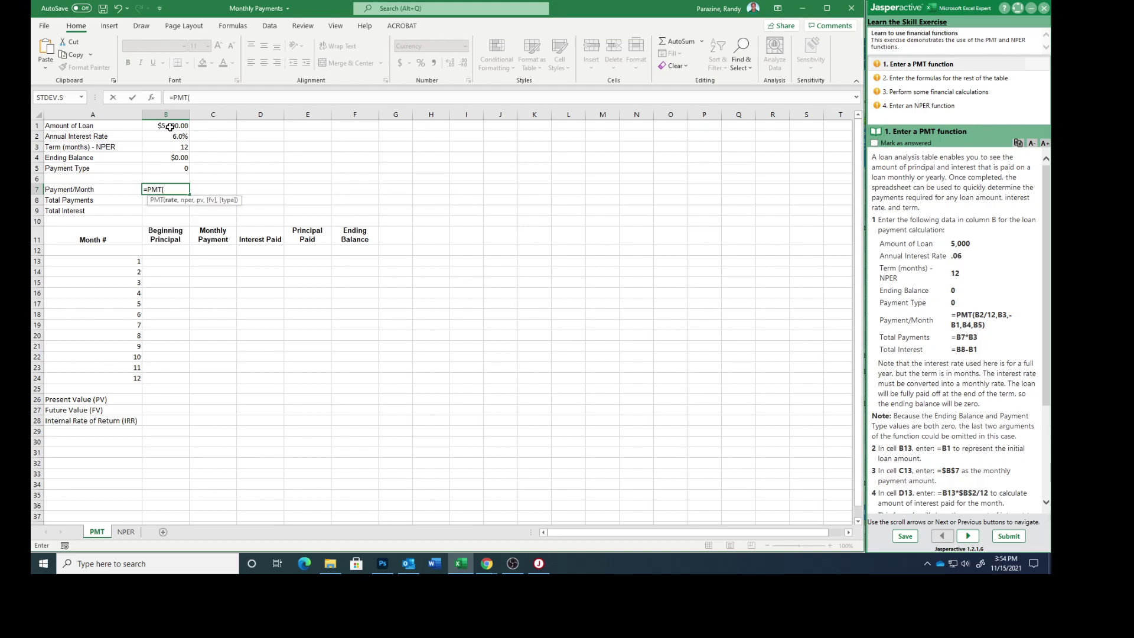
type("b2")
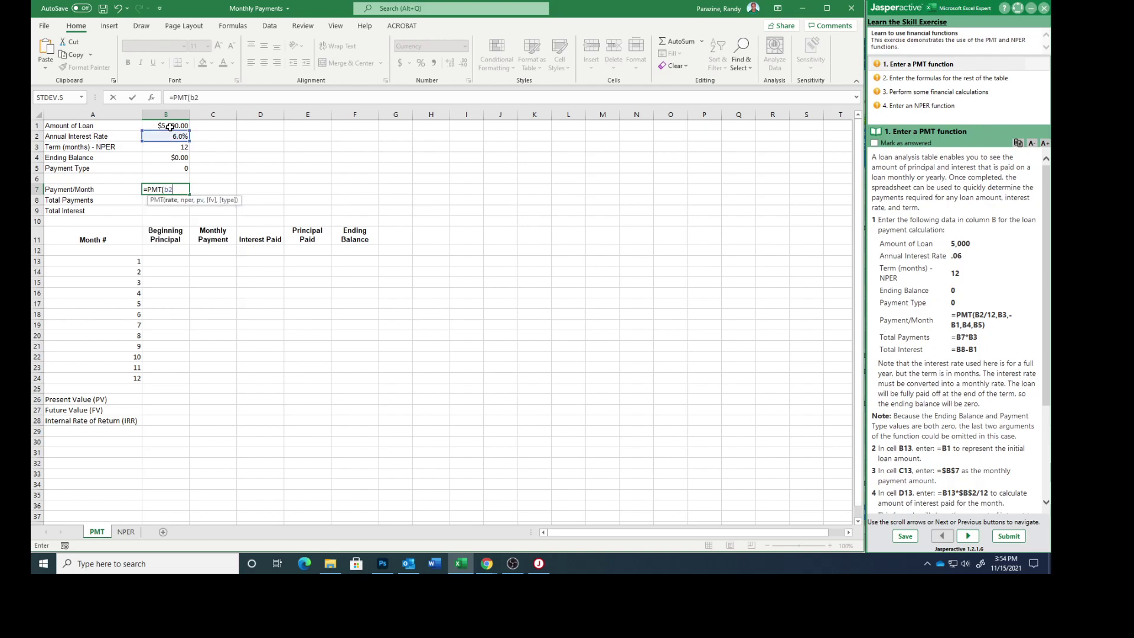
type("/12,b3")
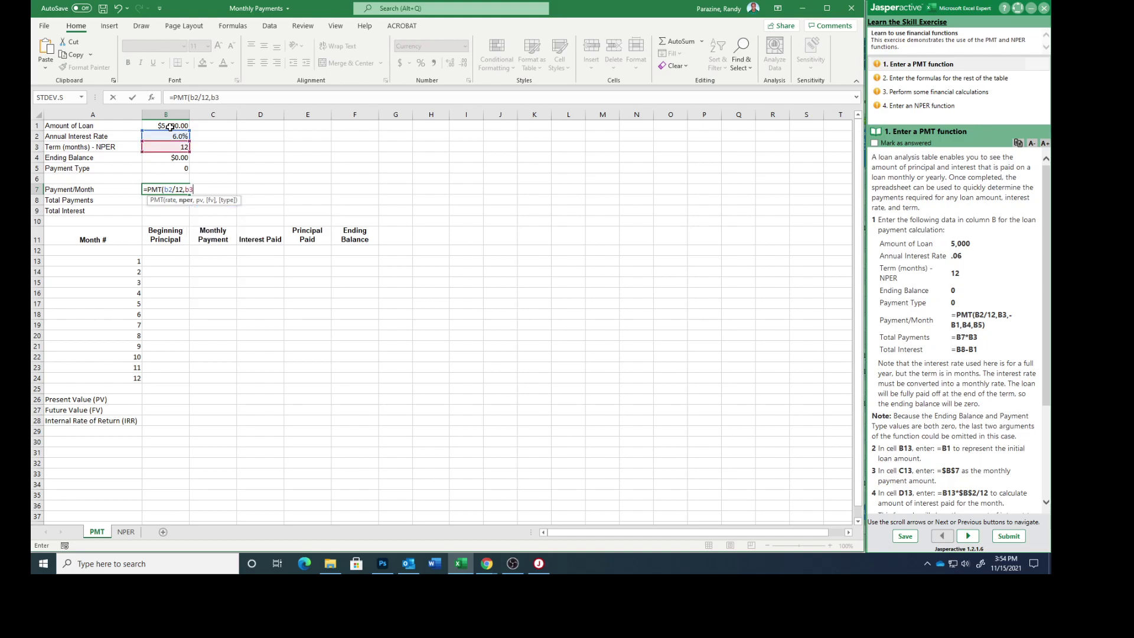
type(",-b1,")
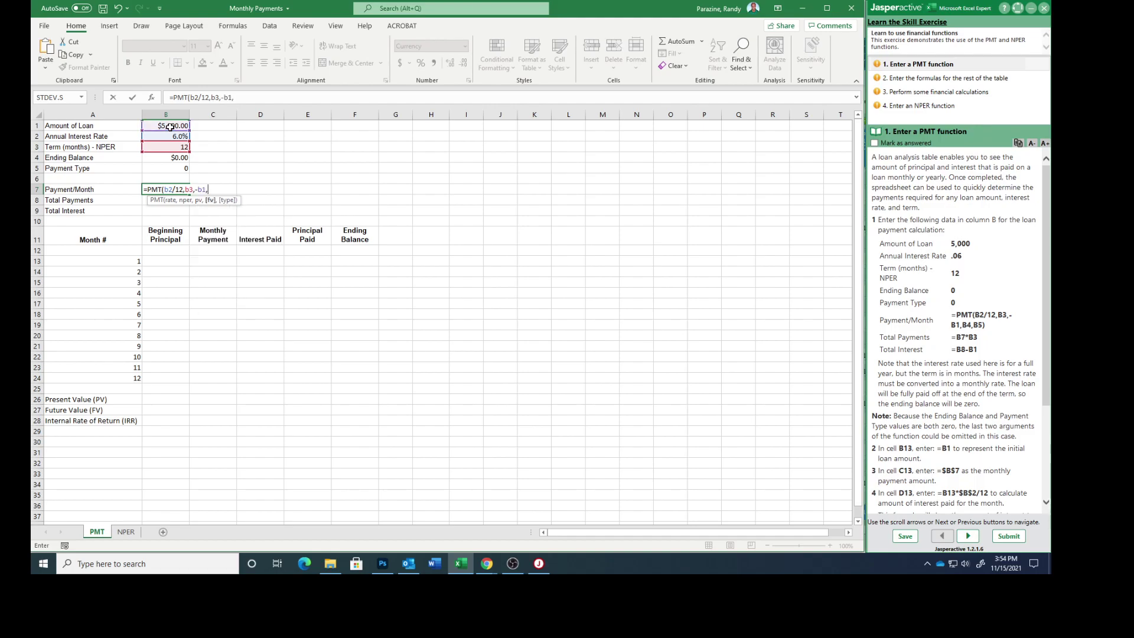
type("b")
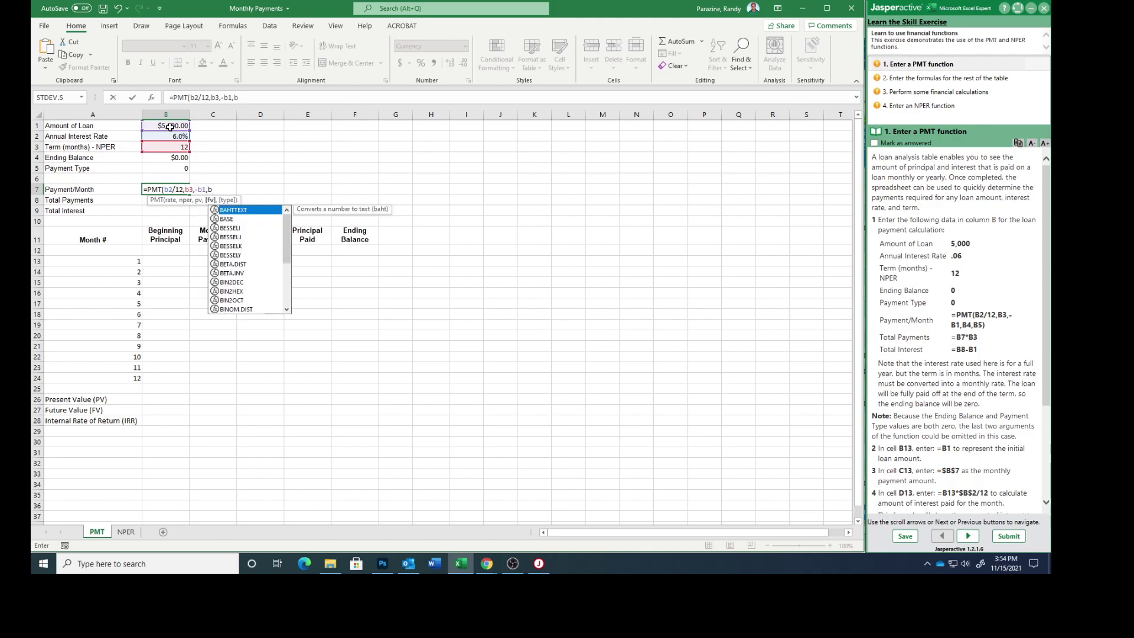
type("4,")
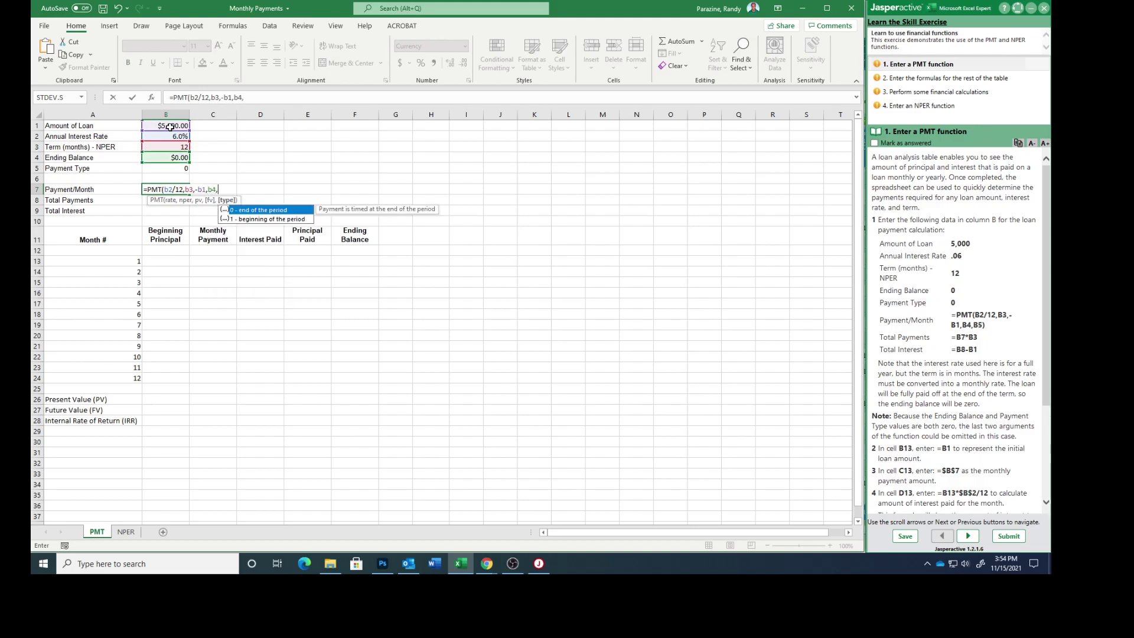
type("b5")
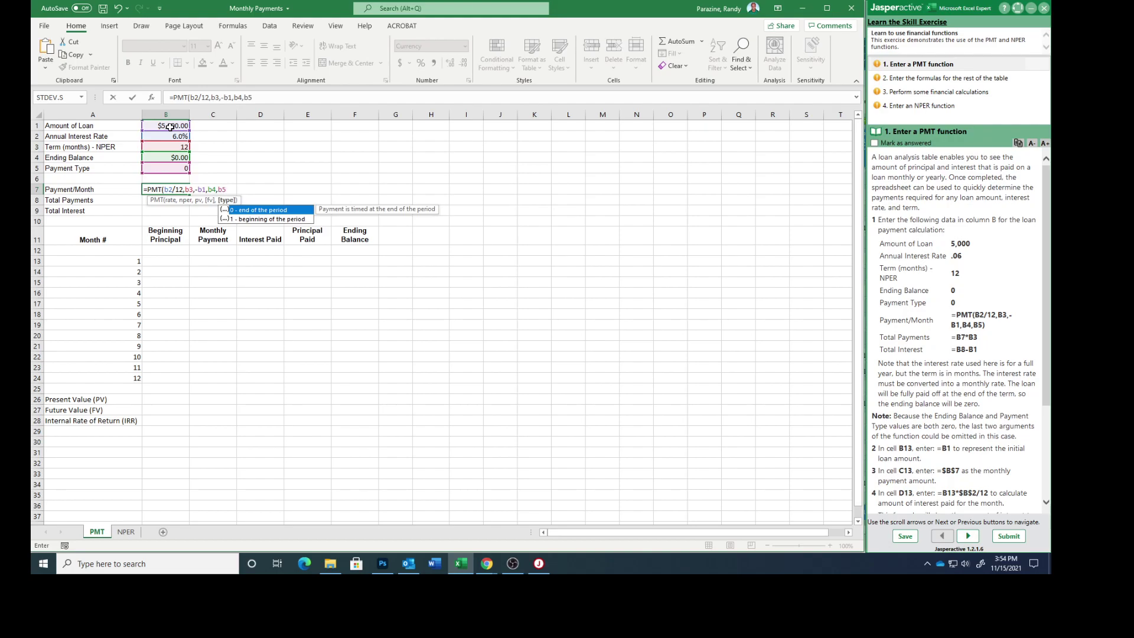
type(")")
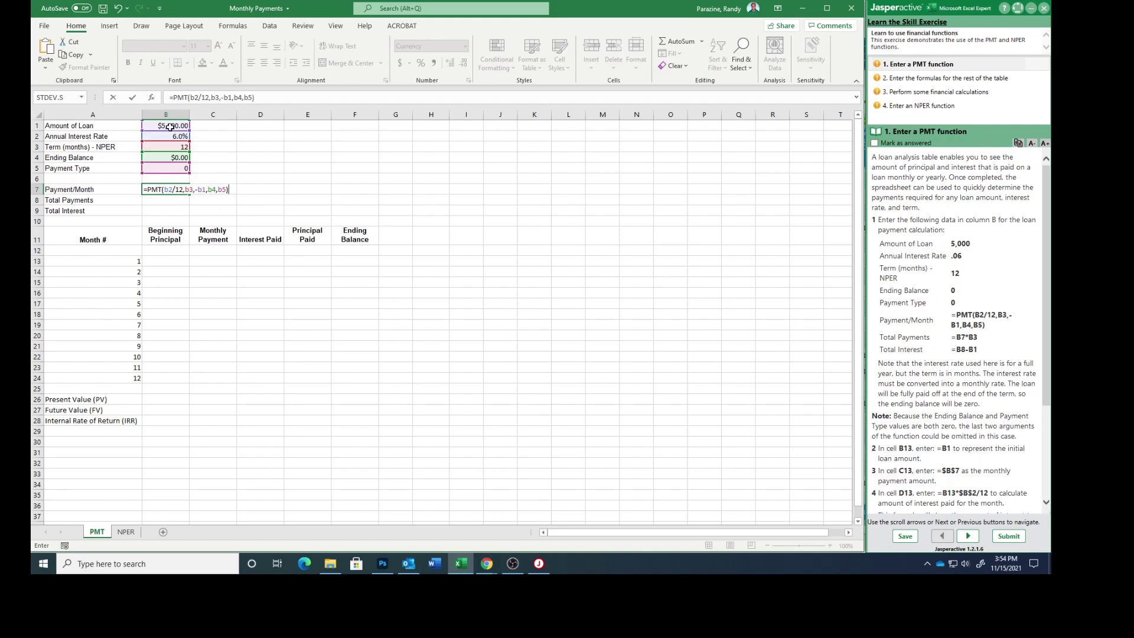
key("Return")
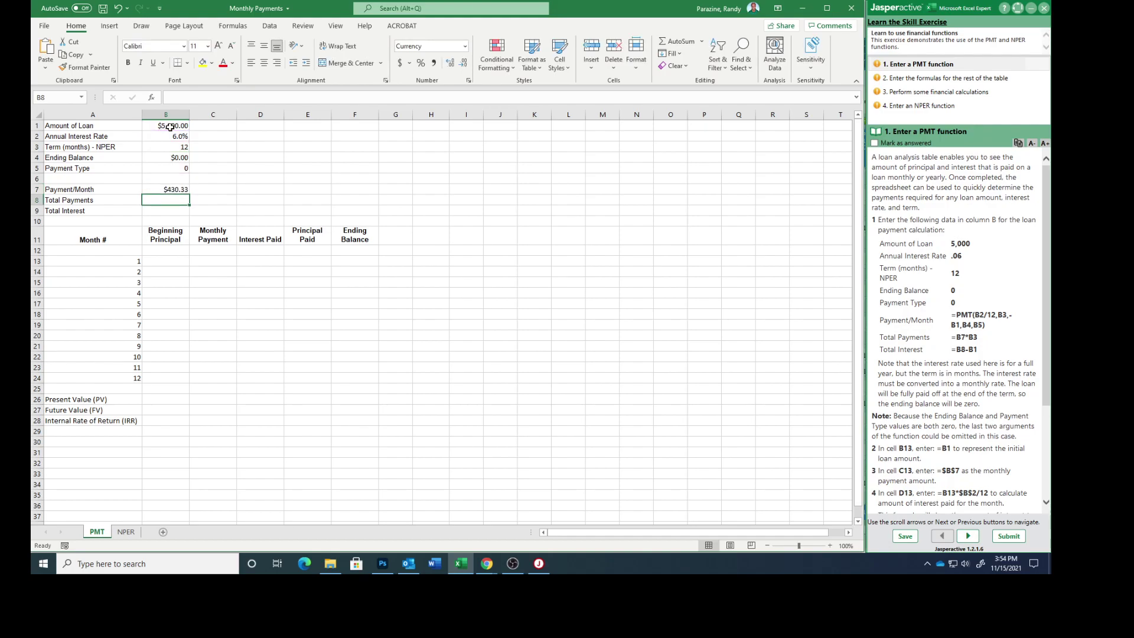
Step: Calculate Total Payments in B8 with =B7*B3 and Total Interest in B9 with =B8-B1
type("=")
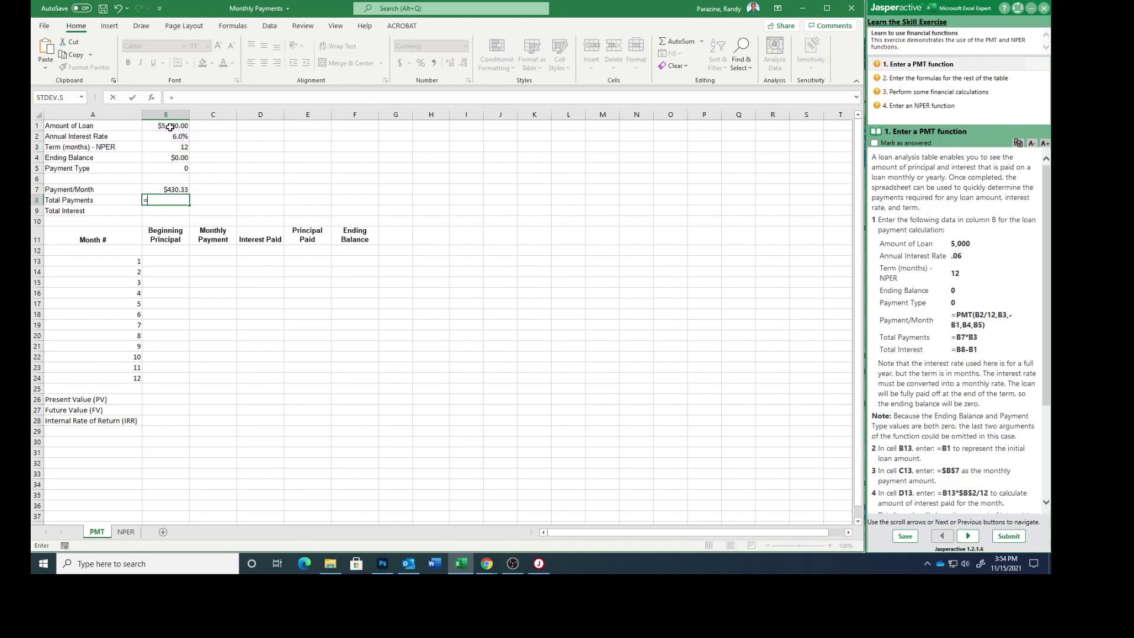
type("b7*")
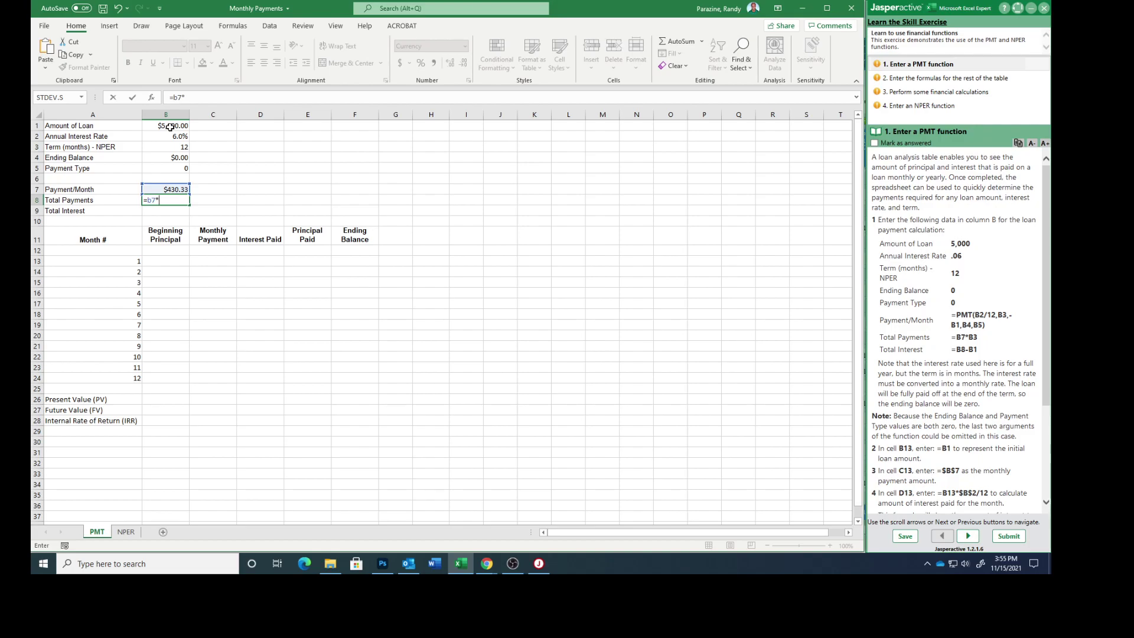
type("b3")
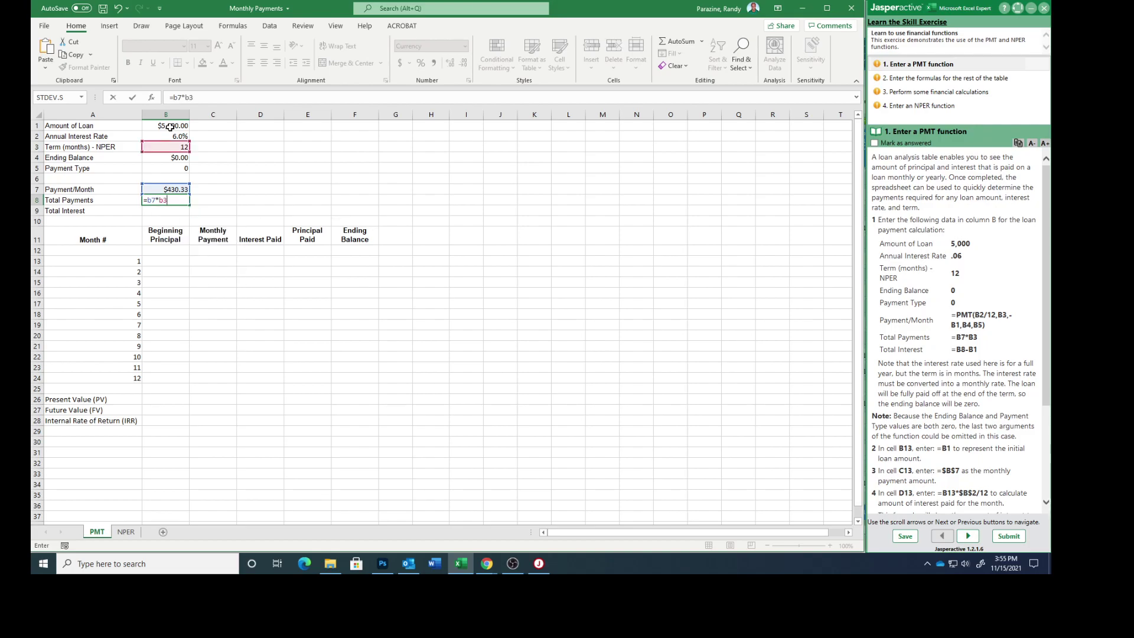
key("Return")
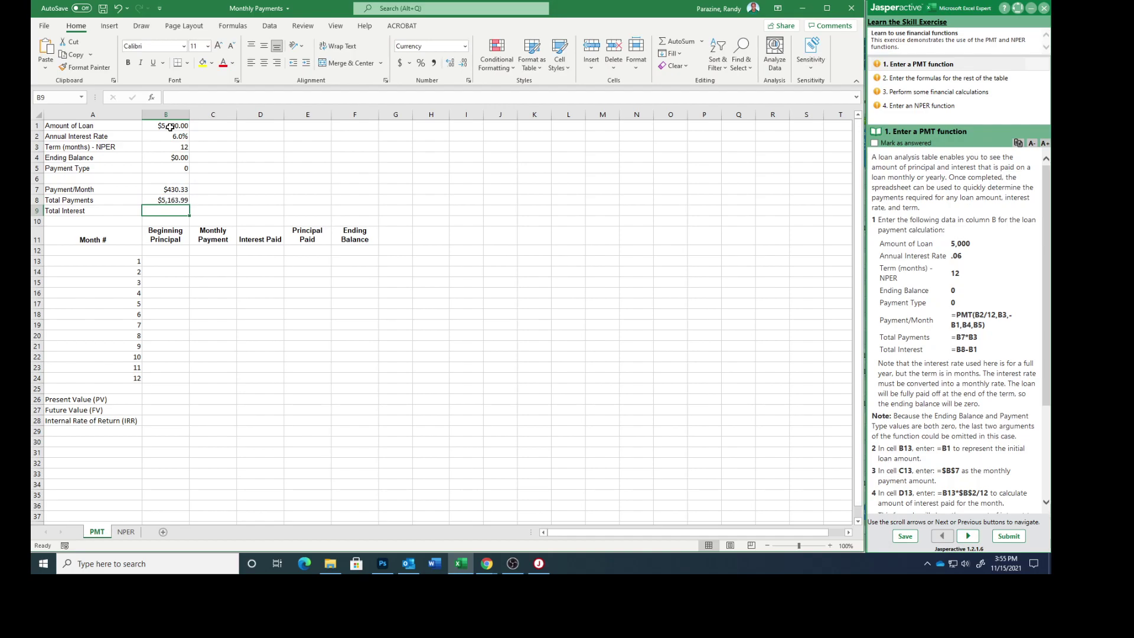
type("=")
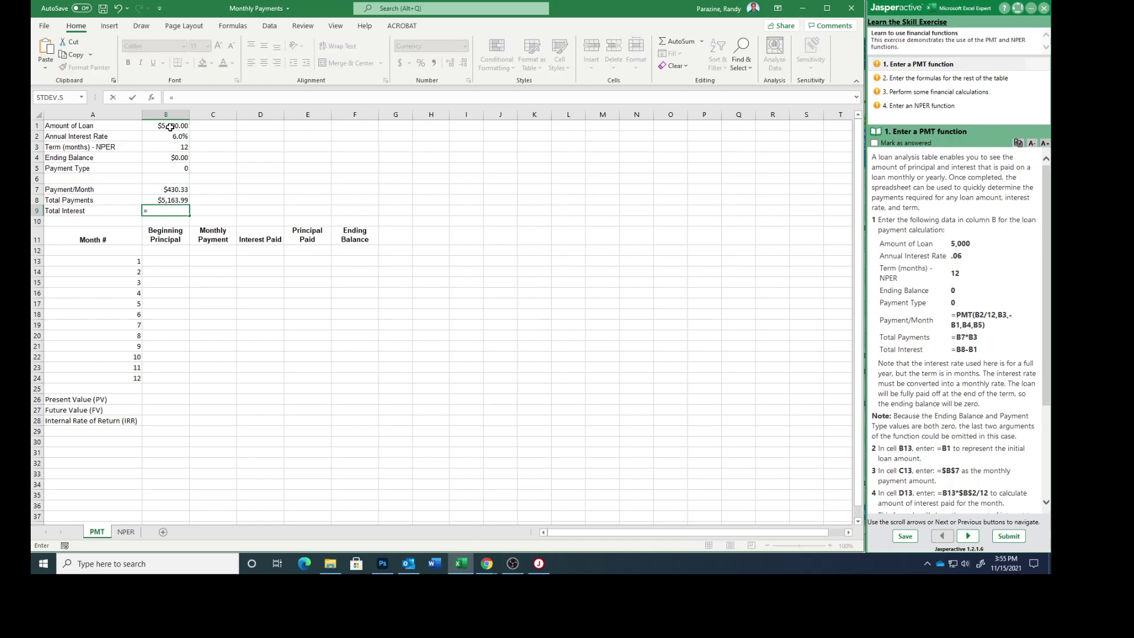
type("b8-b1")
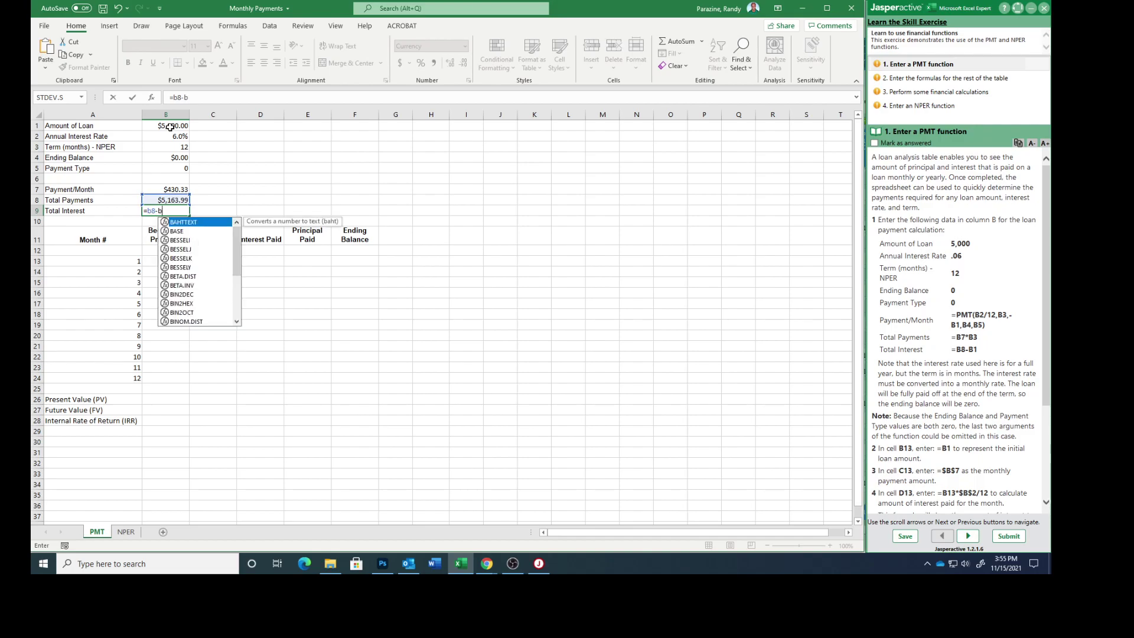
key("Return")
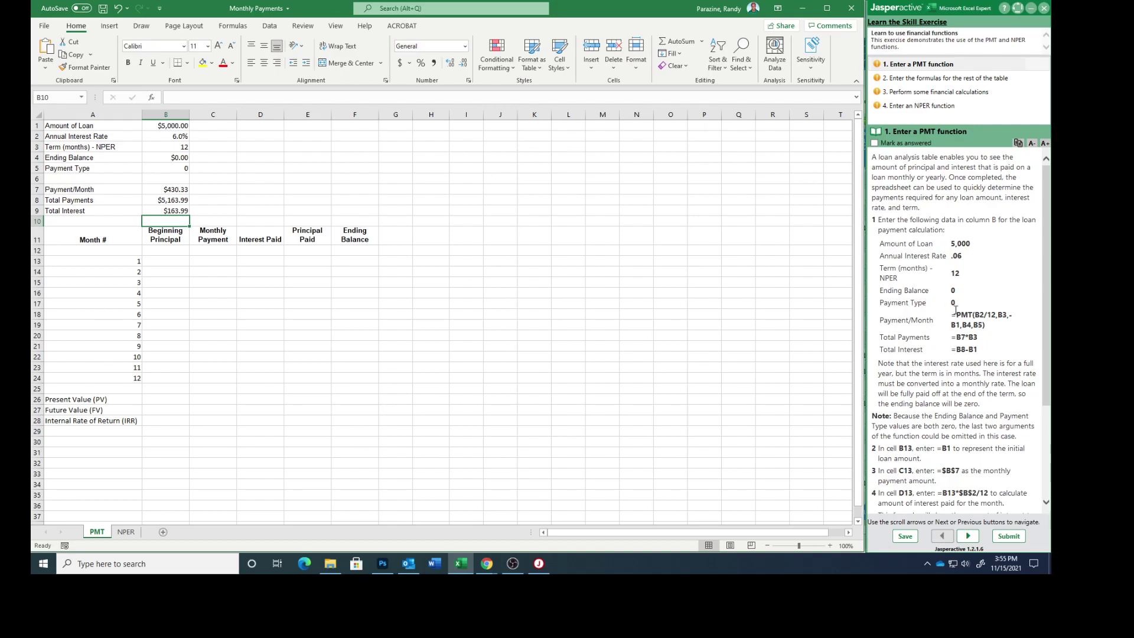
Step: For month 1, enter =B1 as the beginning principal in B13 and =$B$7 as the monthly payment in C13
scroll(958, 313, "down", 5)
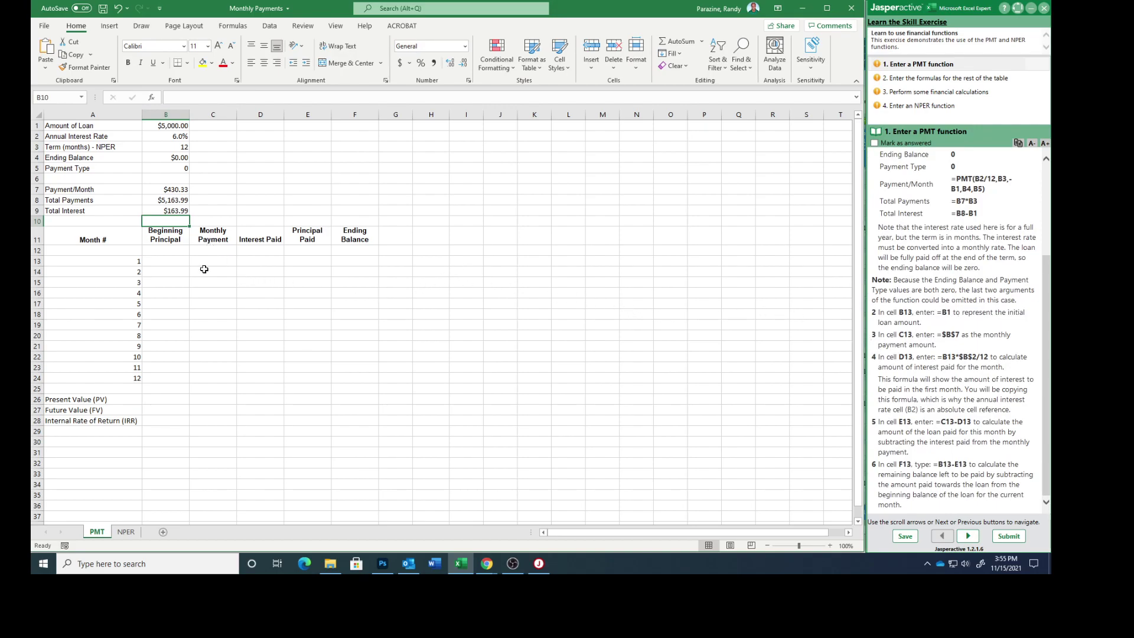
left_click(168, 263)
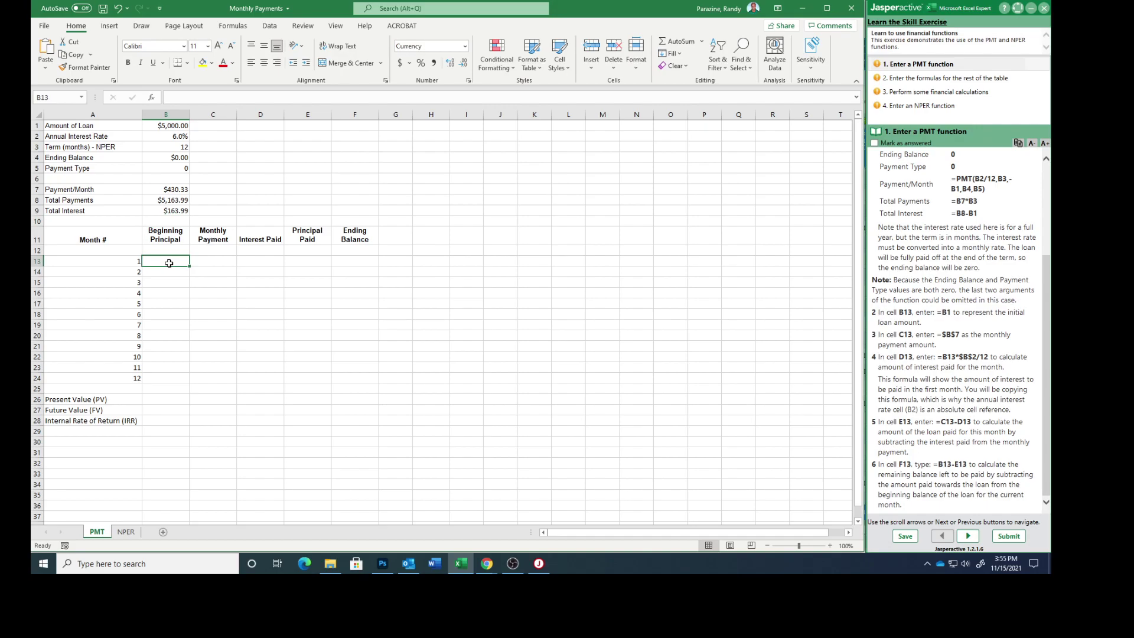
type("=b1")
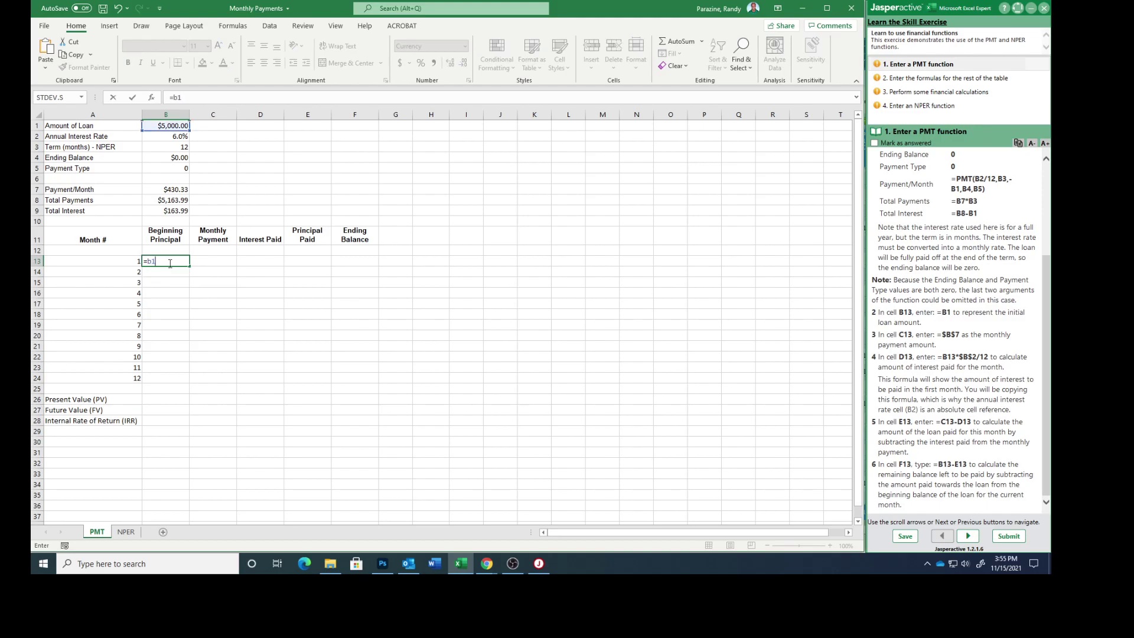
key("Return")
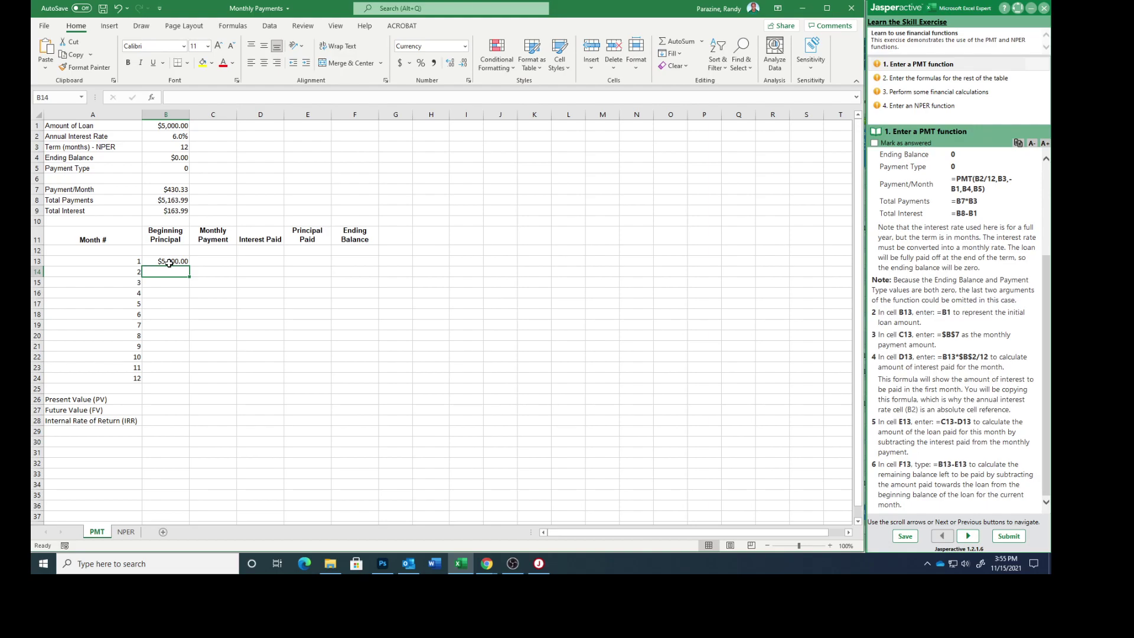
left_click(207, 261)
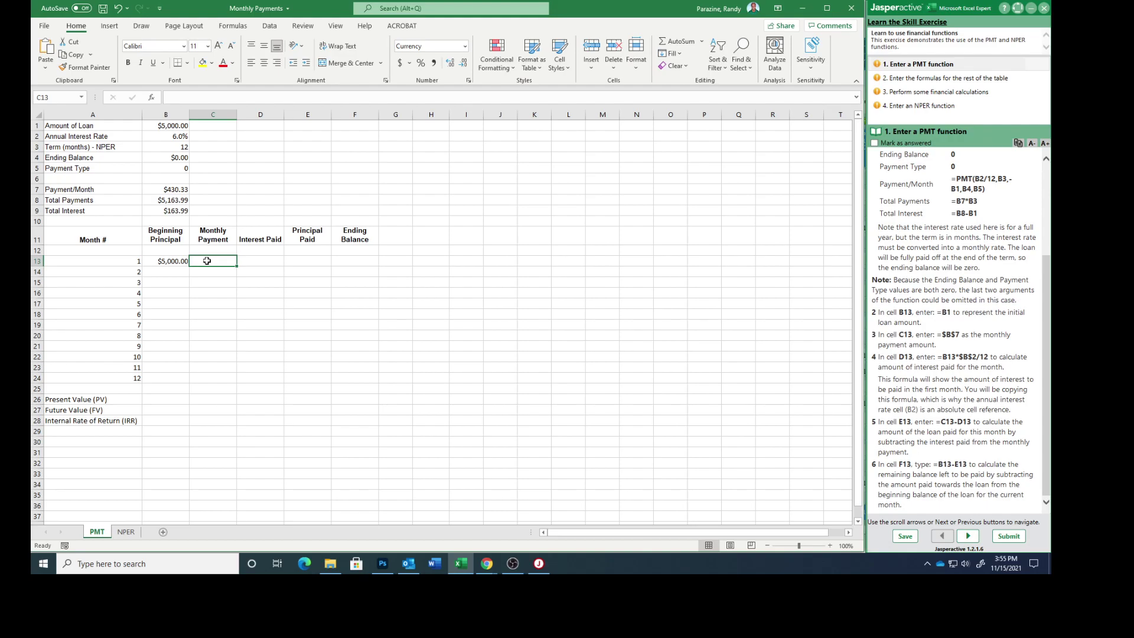
type("=")
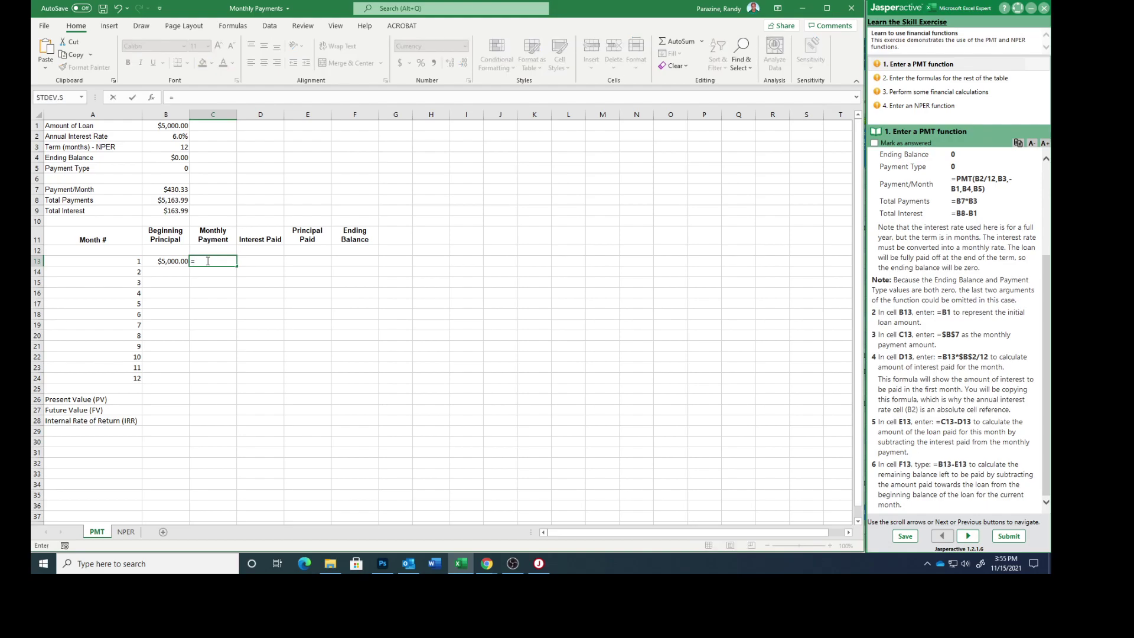
type("$b$7")
key("Return")
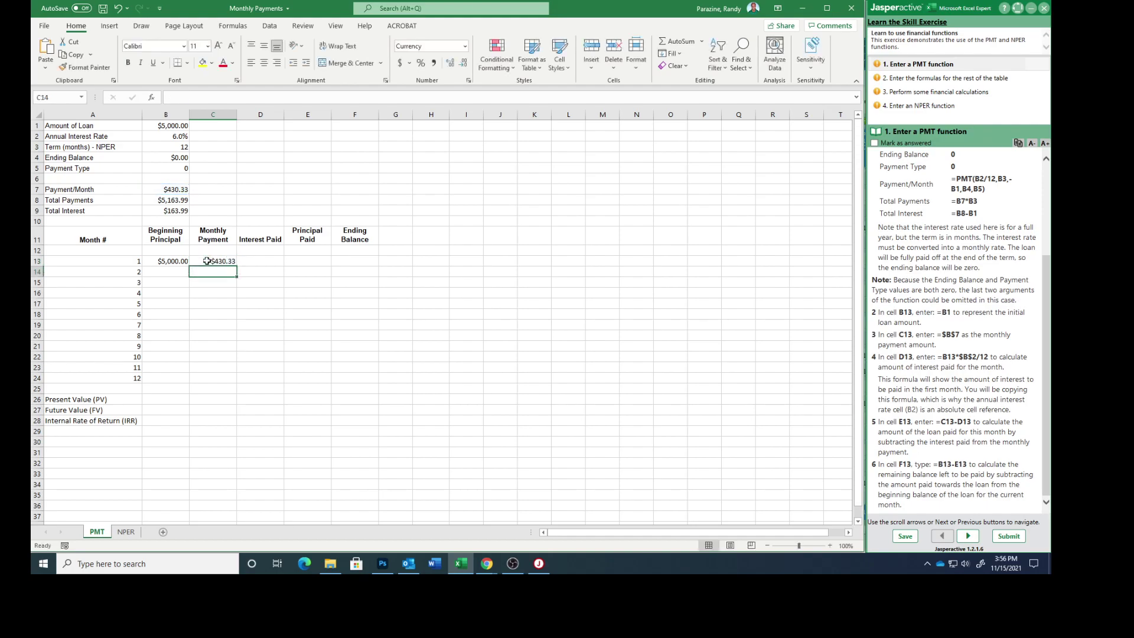
Step: Calculate month 1's interest paid in cell D13 with the formula =B13*$B$2/12
left_click(262, 259)
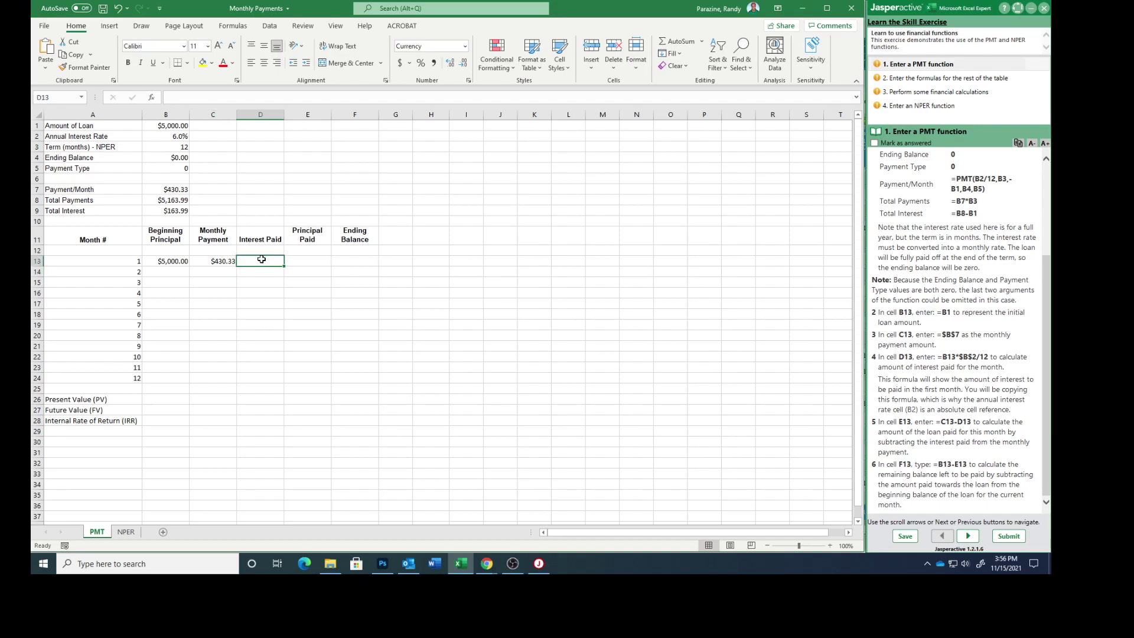
type("=b13")
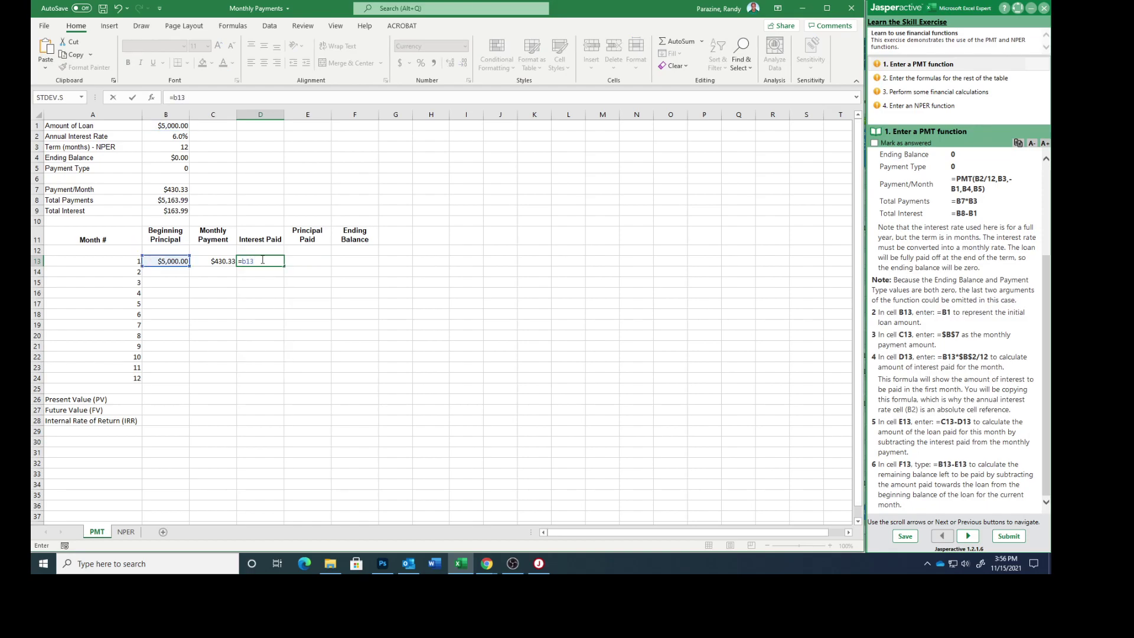
type("*$b$2")
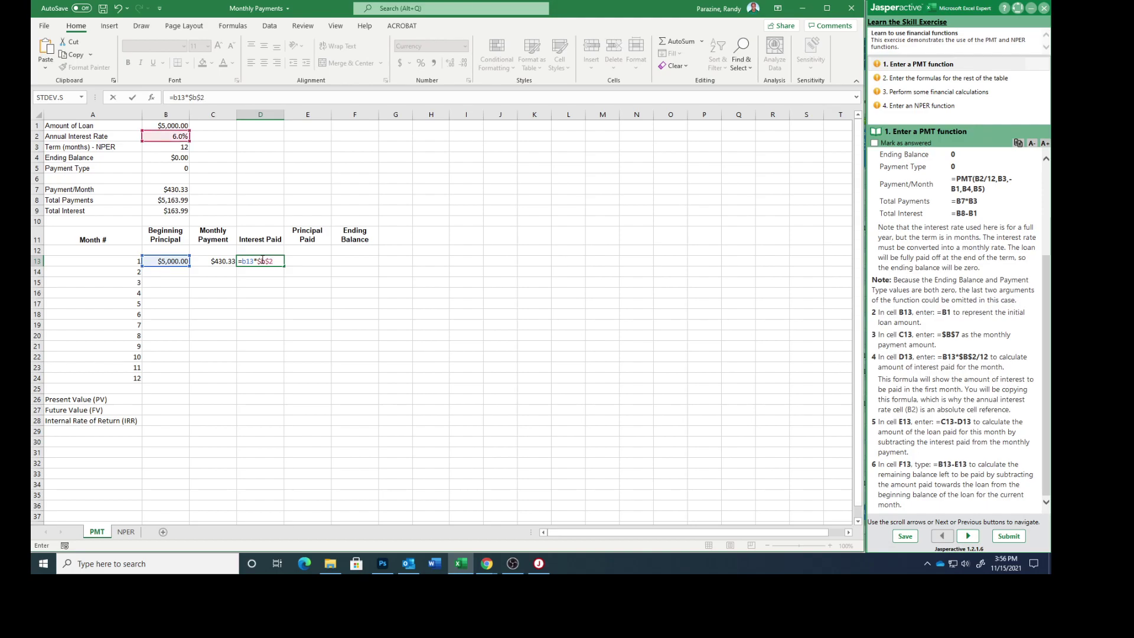
type("/12")
key("Return")
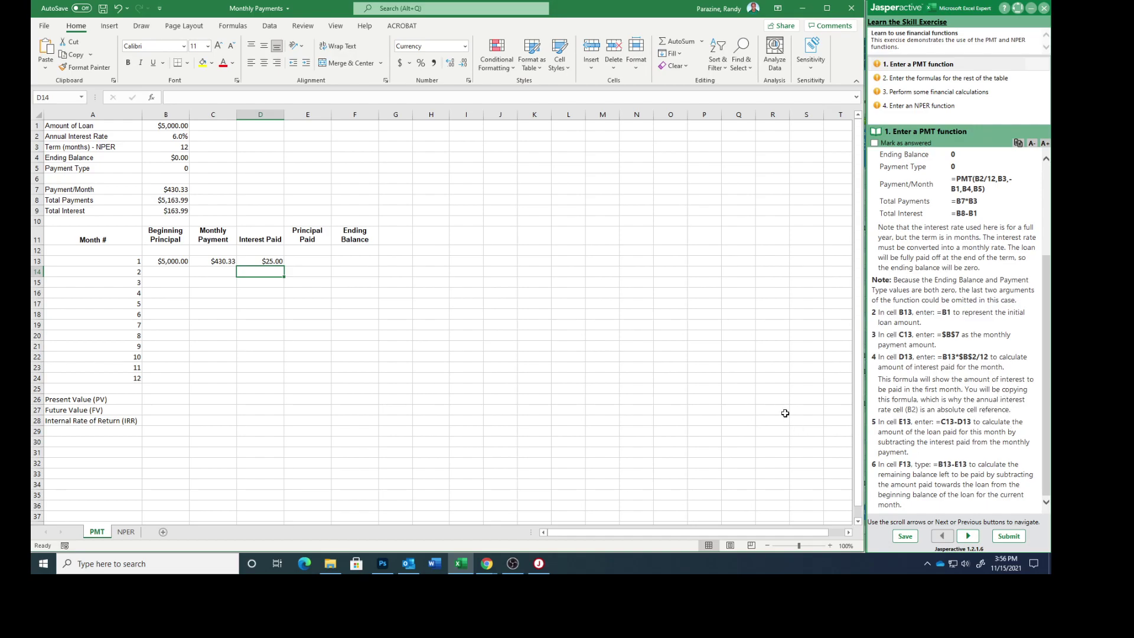
Step: Calculate month 1's principal paid in cell E13 with the formula =C13-D13
left_click(307, 260)
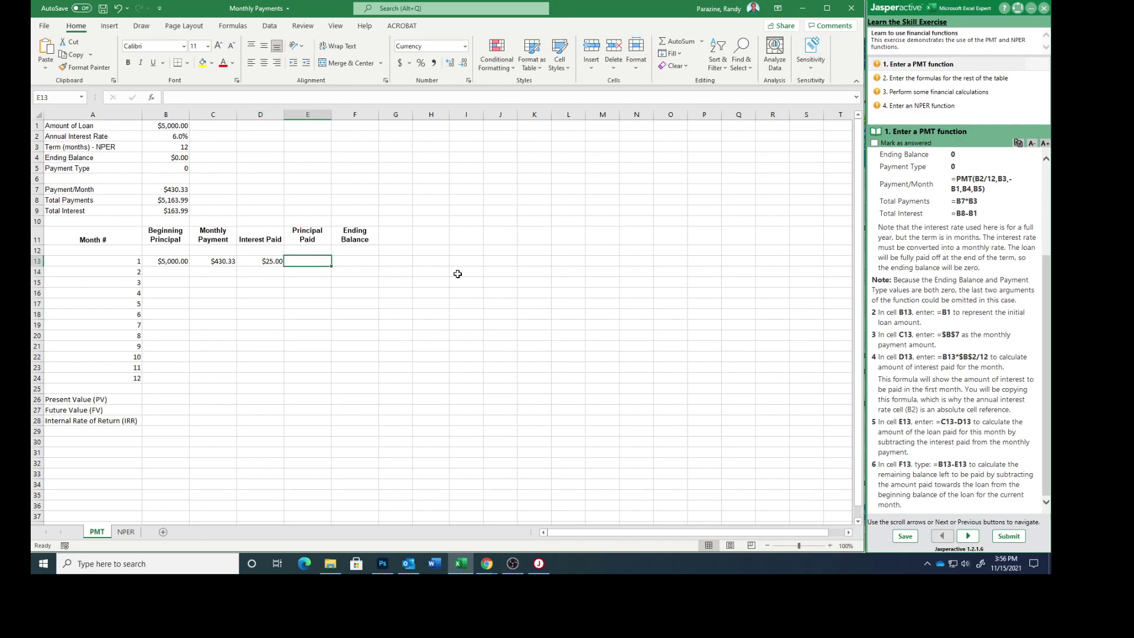
type("=")
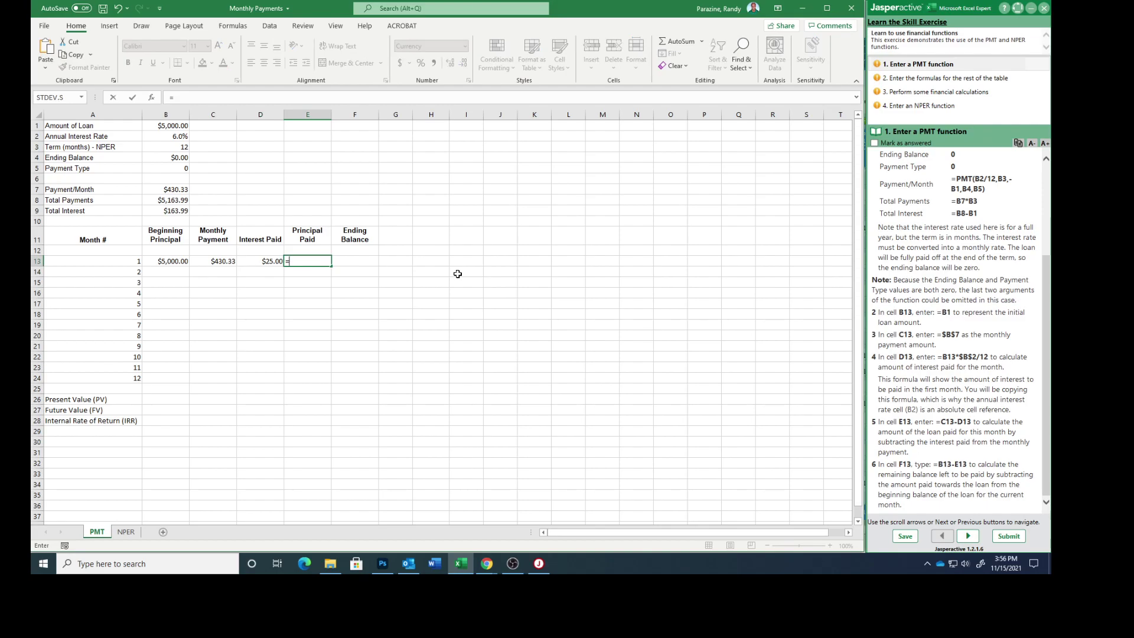
type("c1")
type("3")
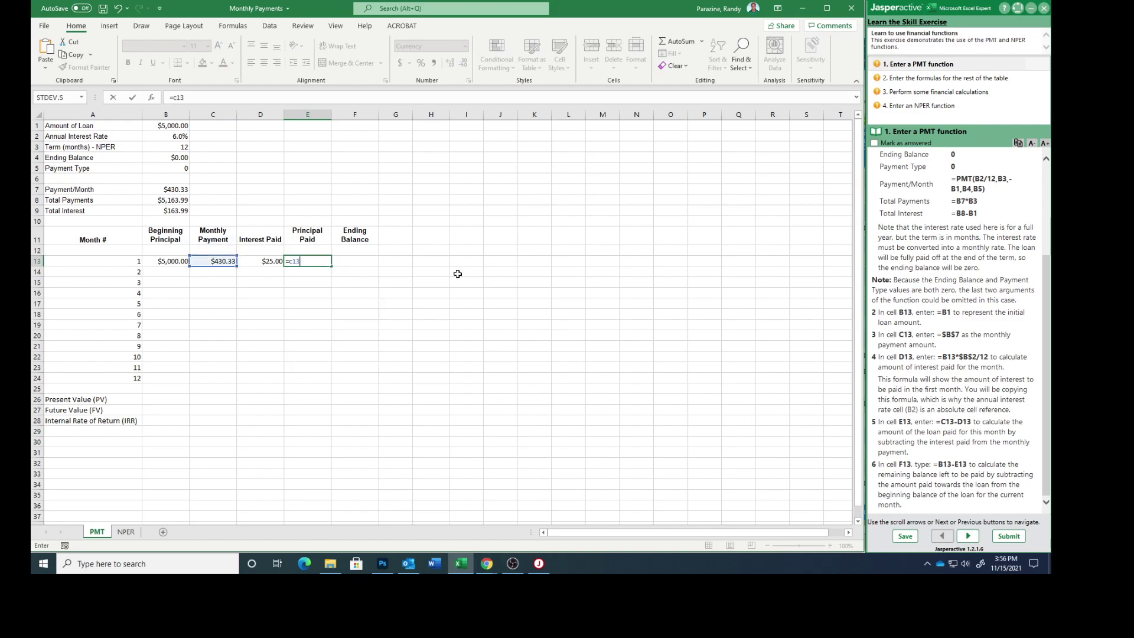
type("-d13")
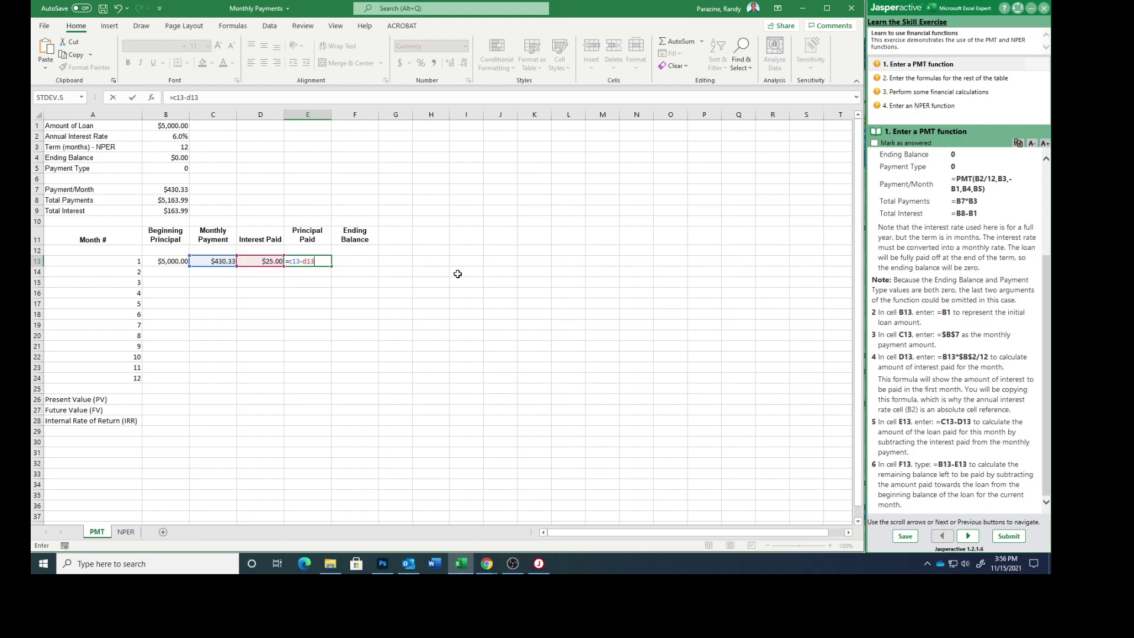
key("Return")
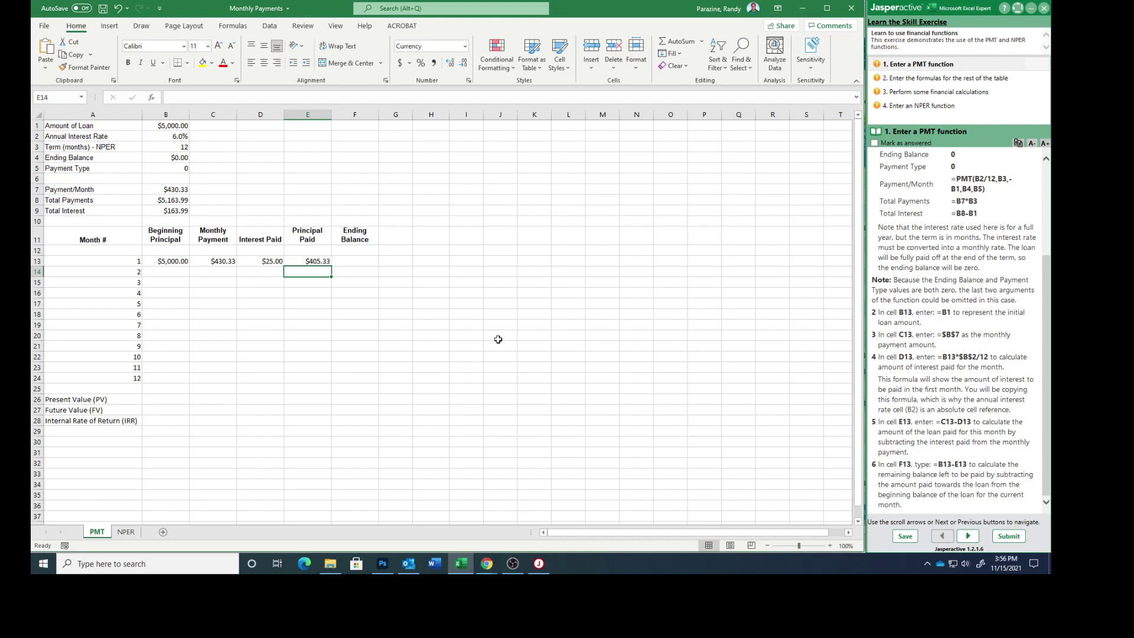
Step: Calculate month 1's ending balance in F13 with =B13-E13 and mark the PMT function task as answered
left_click(354, 261)
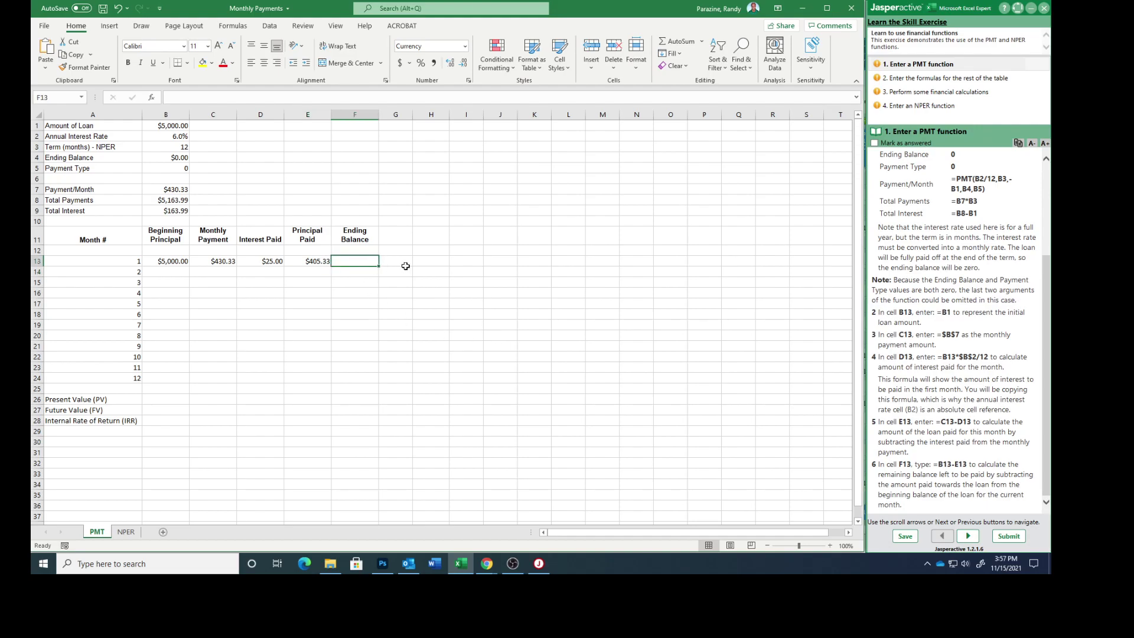
type("=")
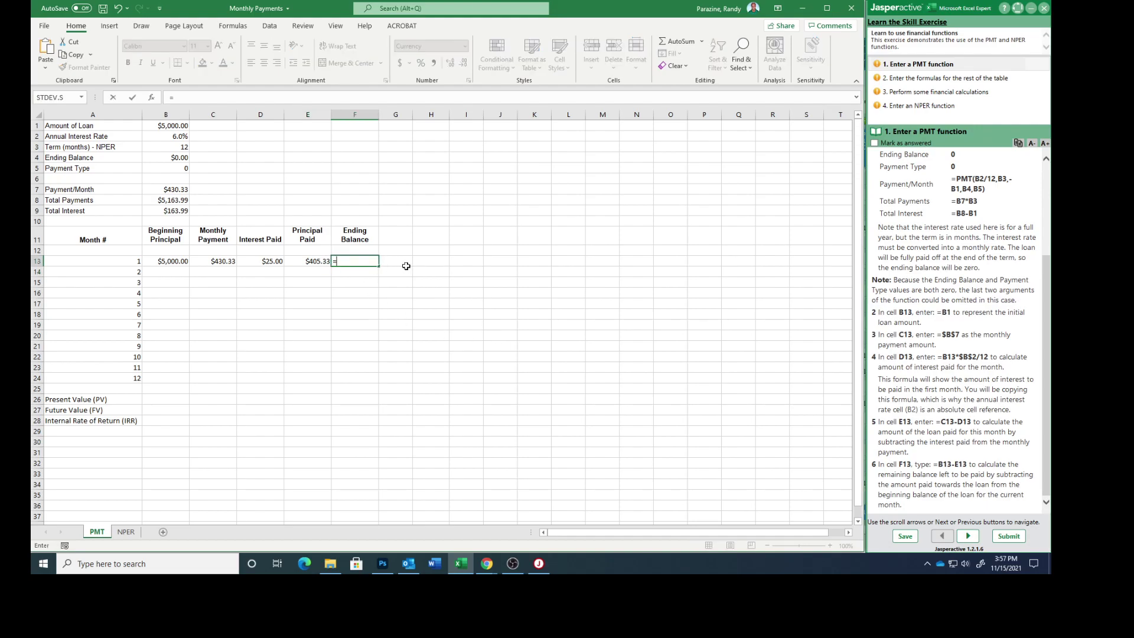
type("b13")
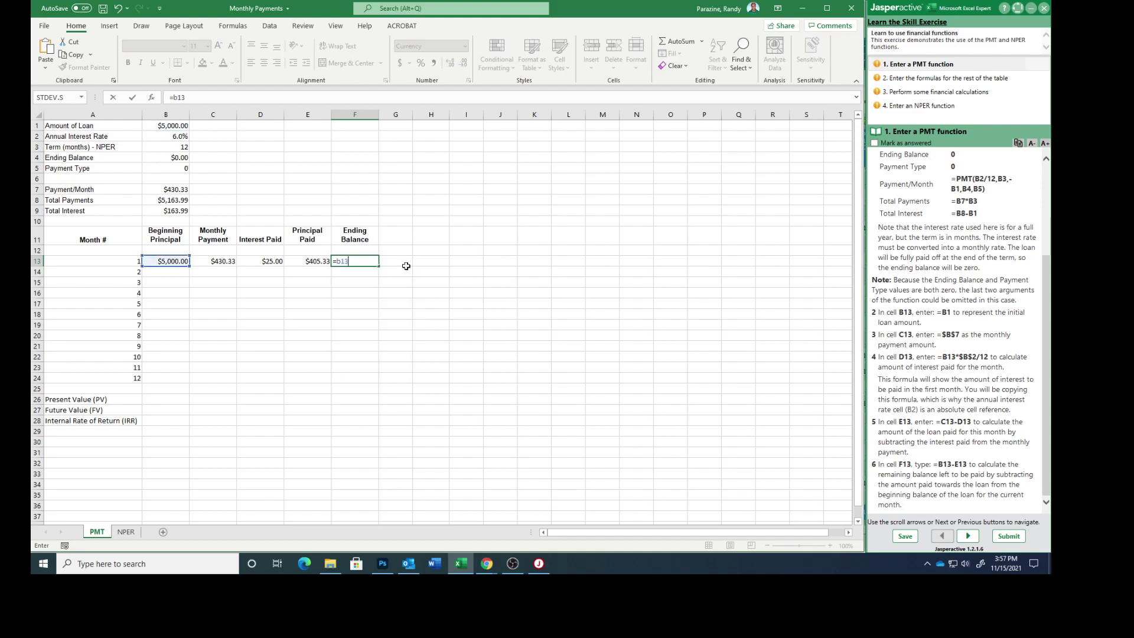
type("-e13")
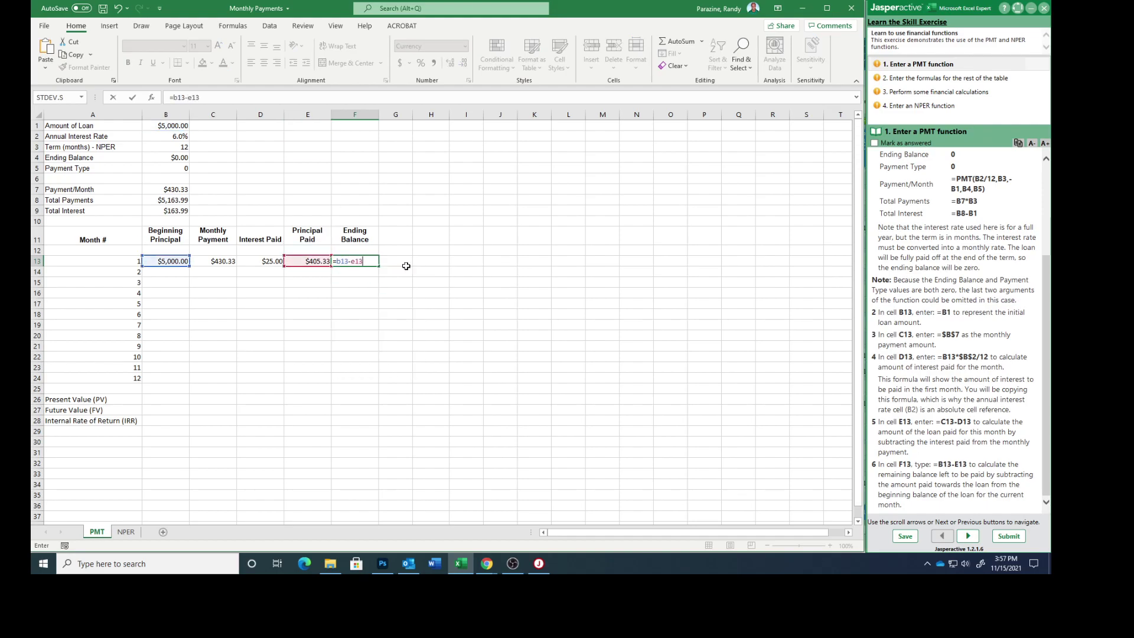
key("Return")
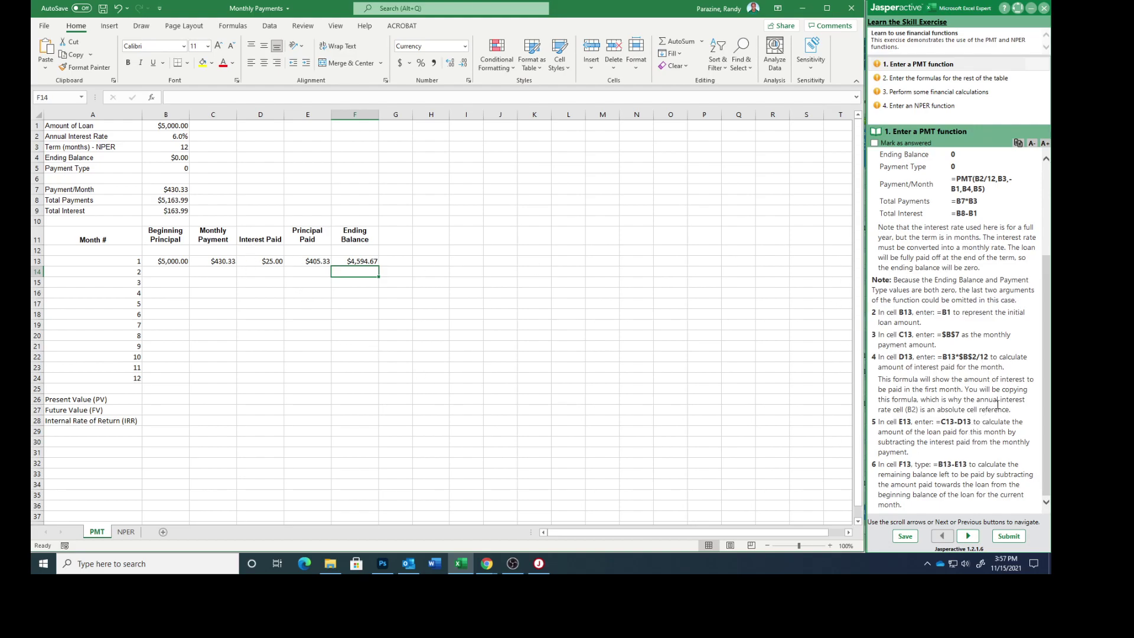
left_click(875, 143)
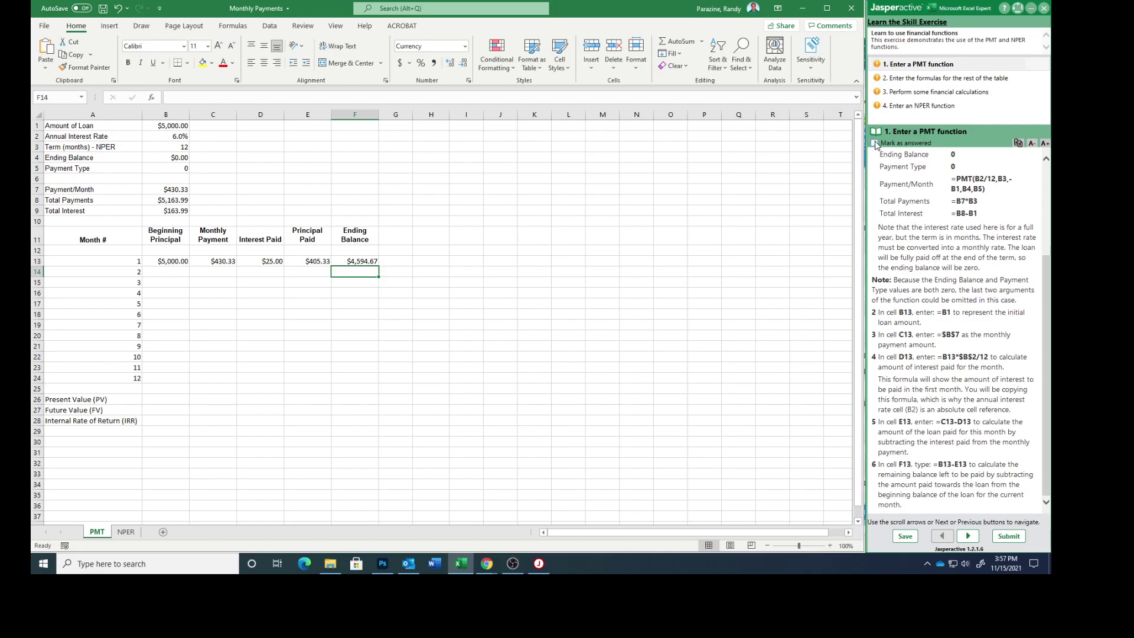
Step: Go to exercise task 2 and enter =F13 in cell B14 as month 2's beginning principal
left_click(960, 538)
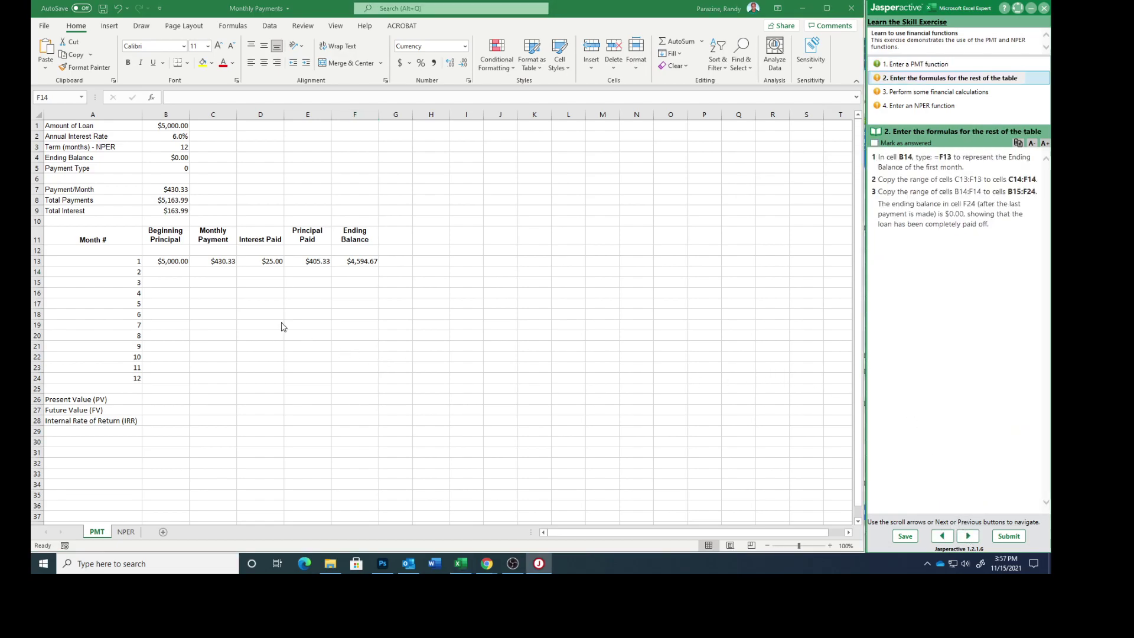
left_click(169, 274)
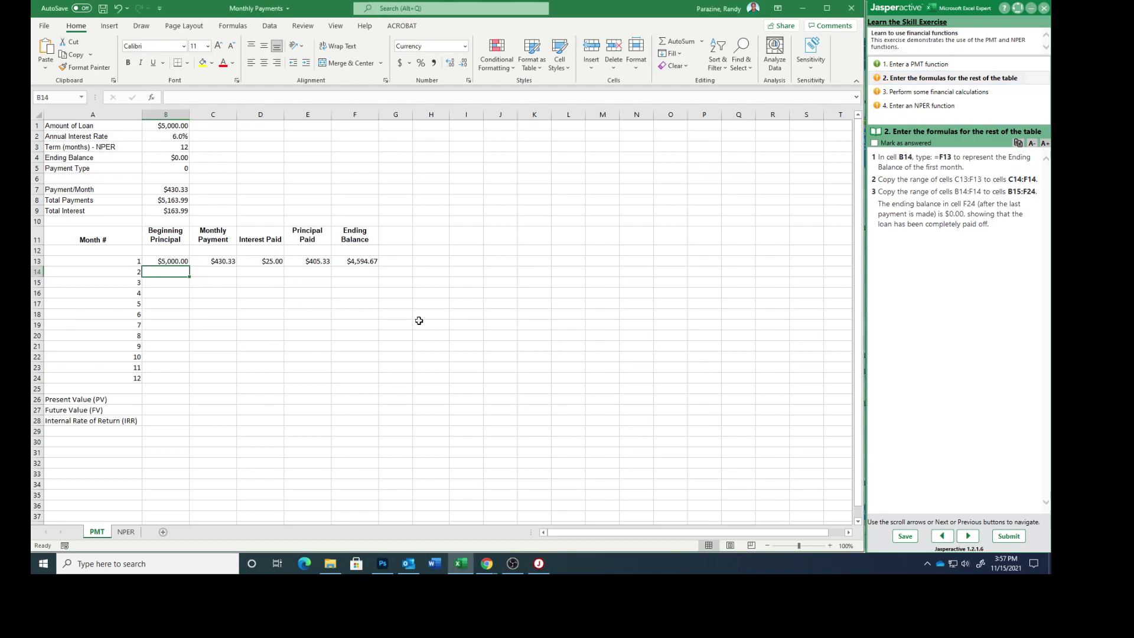
type("=13")
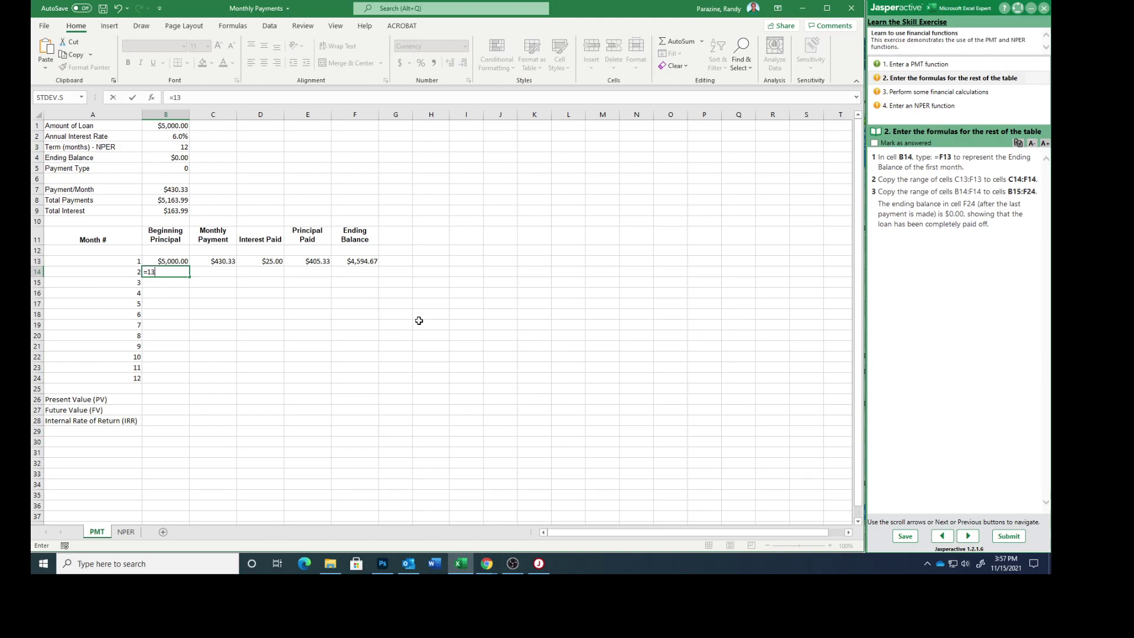
key("Return")
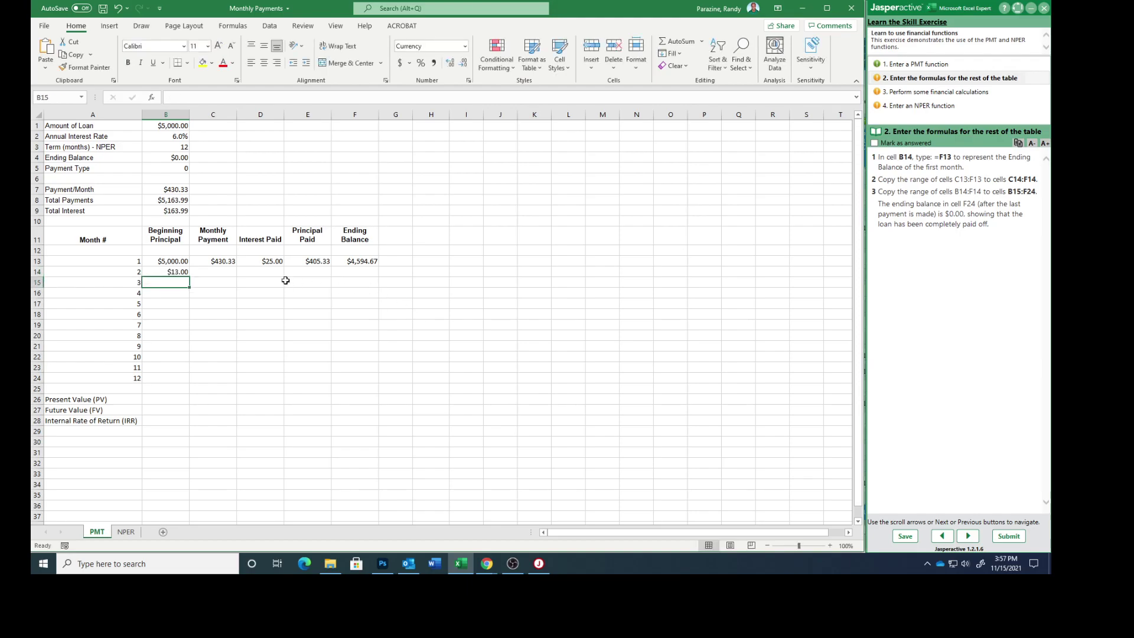
left_click(175, 272)
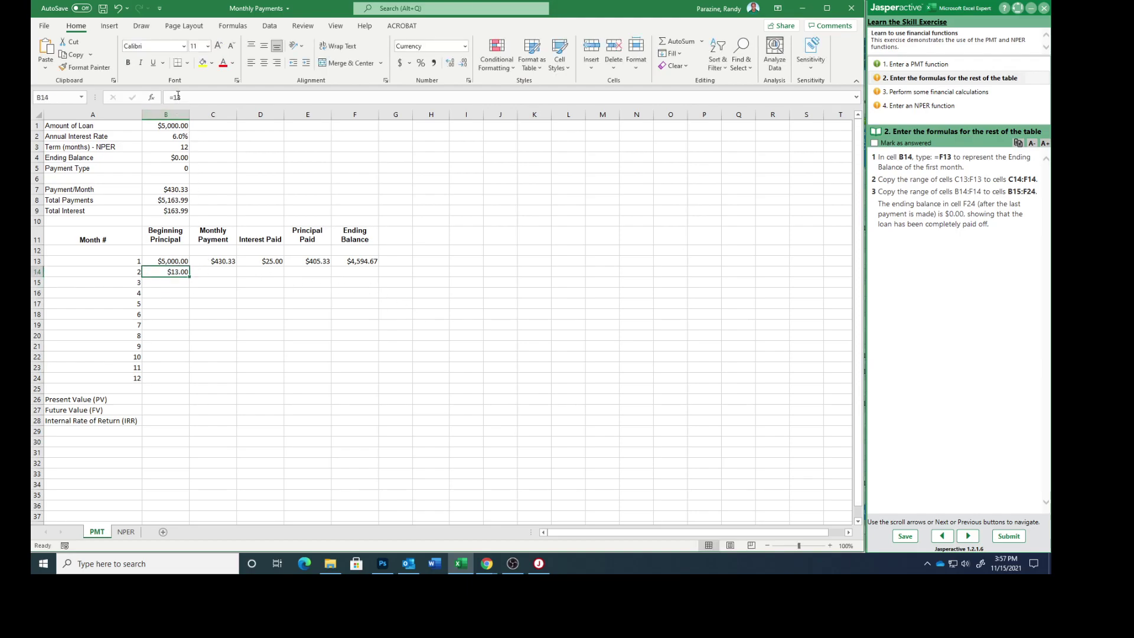
key("F2")
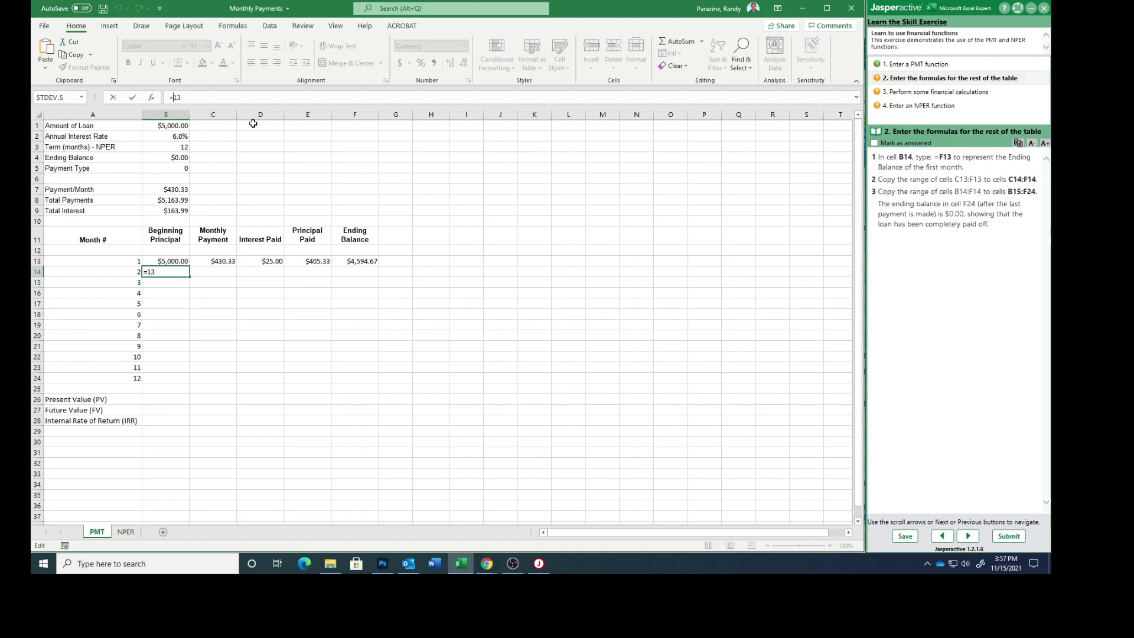
type("F")
key("Return")
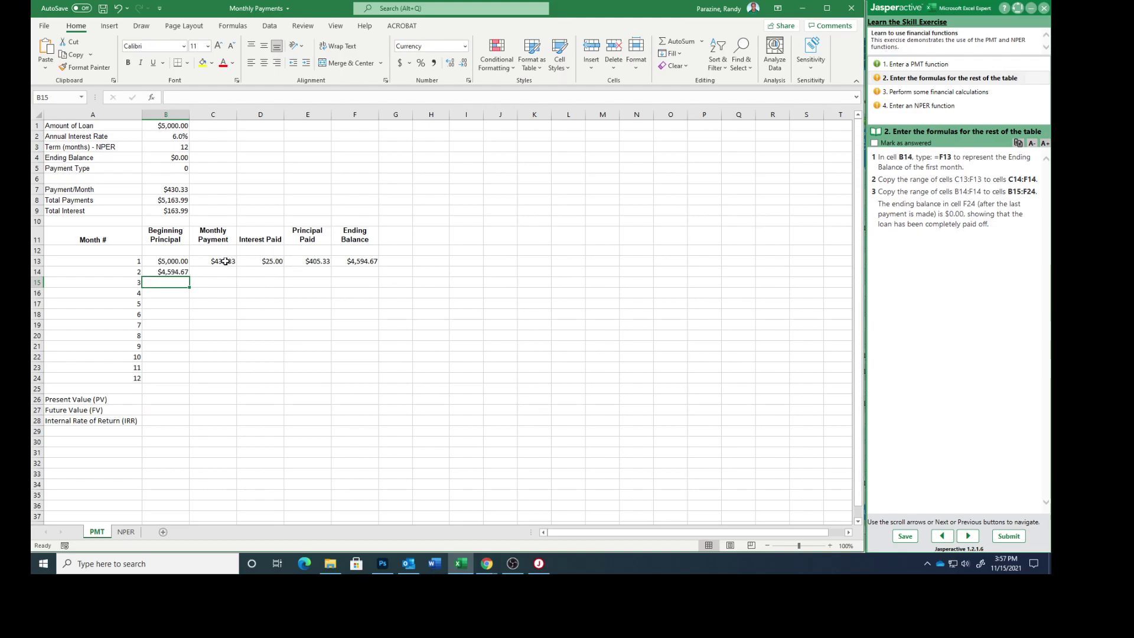
Step: Copy the month 1 formulas in C13:F13 to C14:F14 and check the copied formulas in C14 and D14
left_click_drag(224, 262, 356, 260)
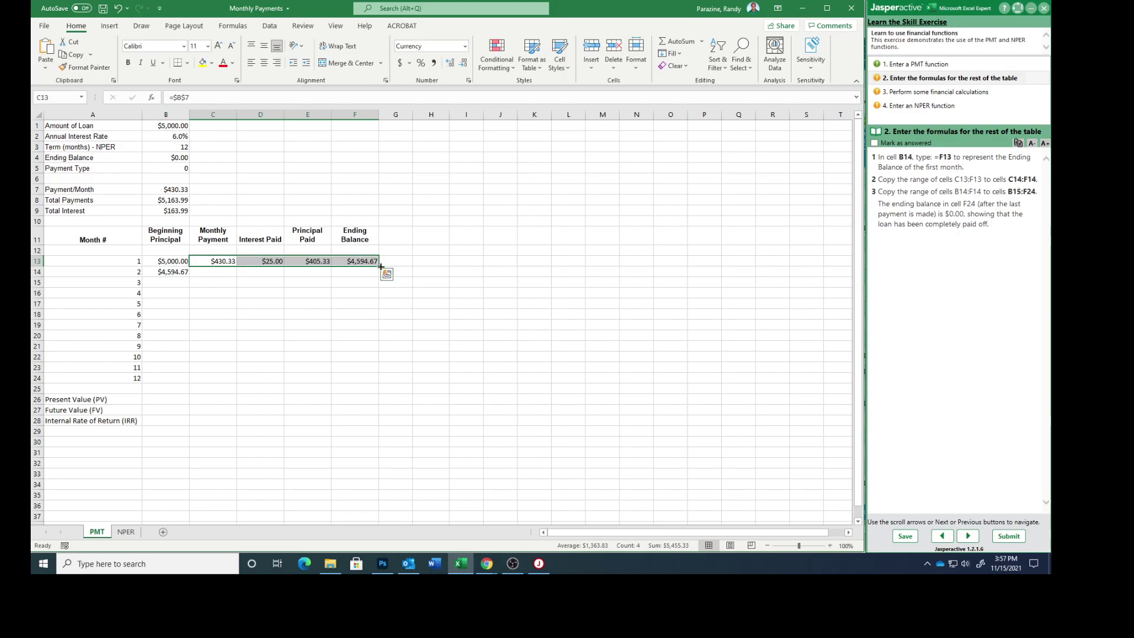
left_click_drag(379, 268, 379, 276)
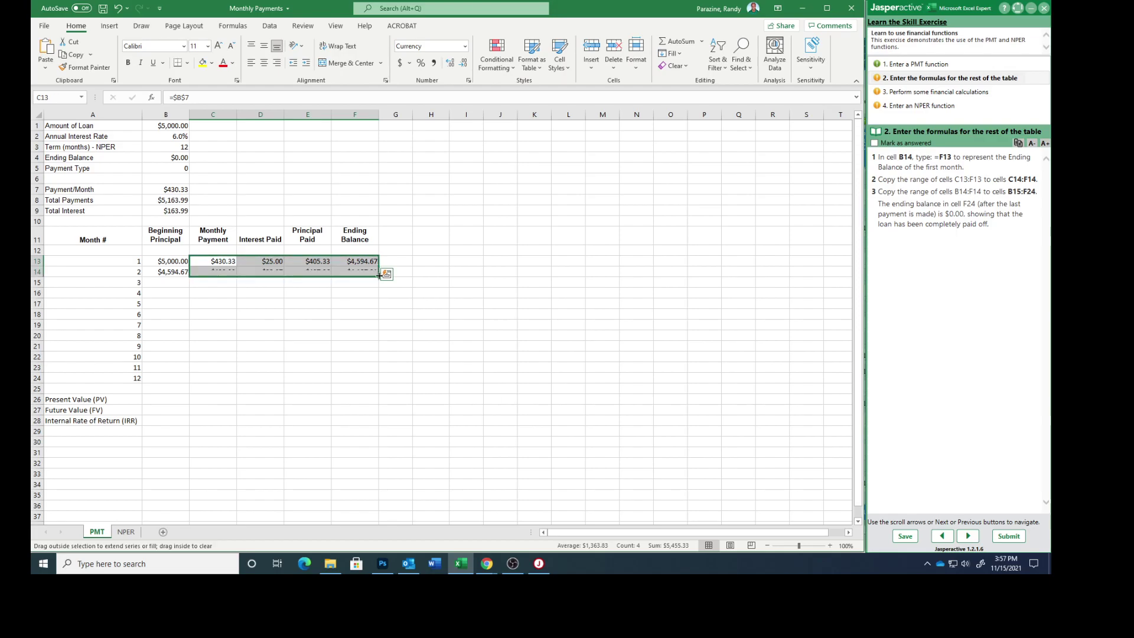
left_click(216, 272)
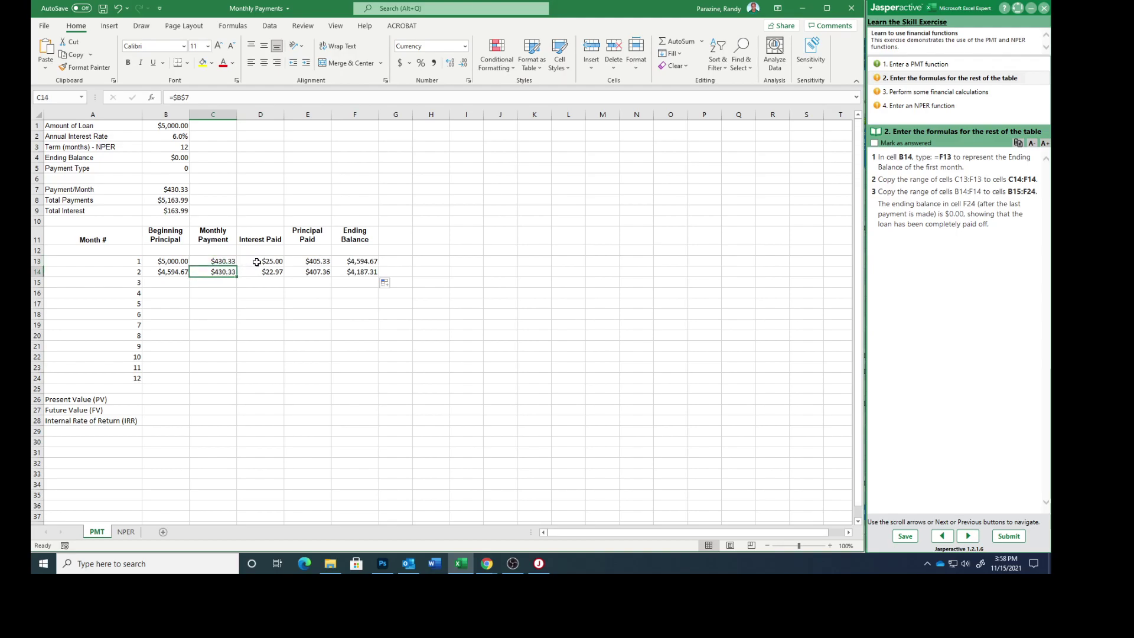
left_click(261, 271)
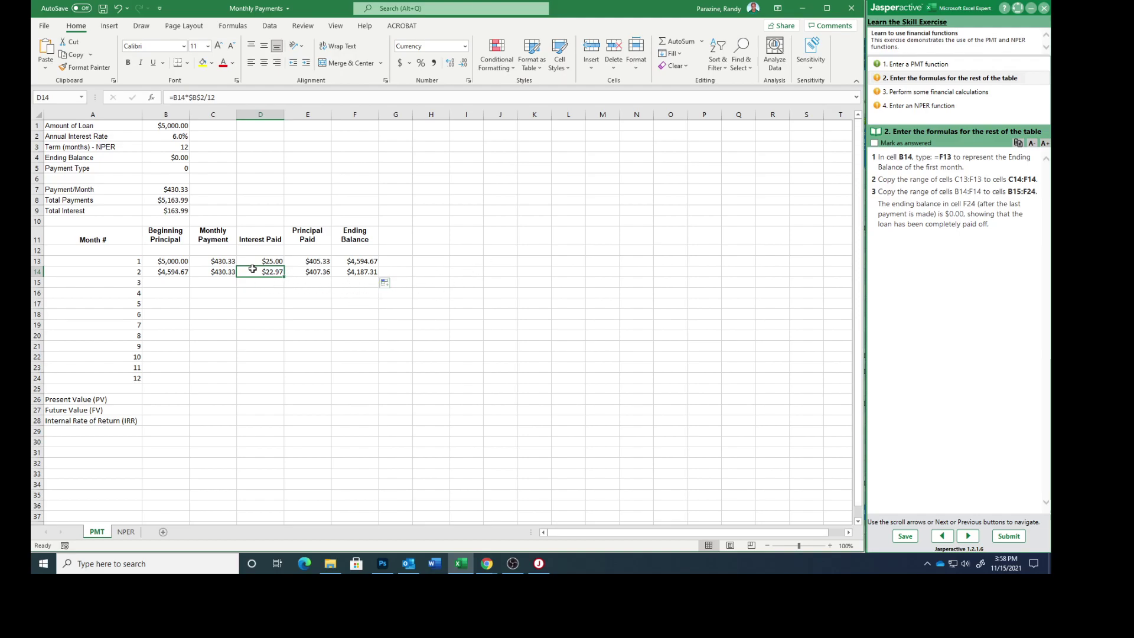
Step: Copy the month 2 formulas in B14:F14 down to B15:F24 and mark task 2 as answered
left_click(174, 272)
left_click_drag(180, 270, 353, 274)
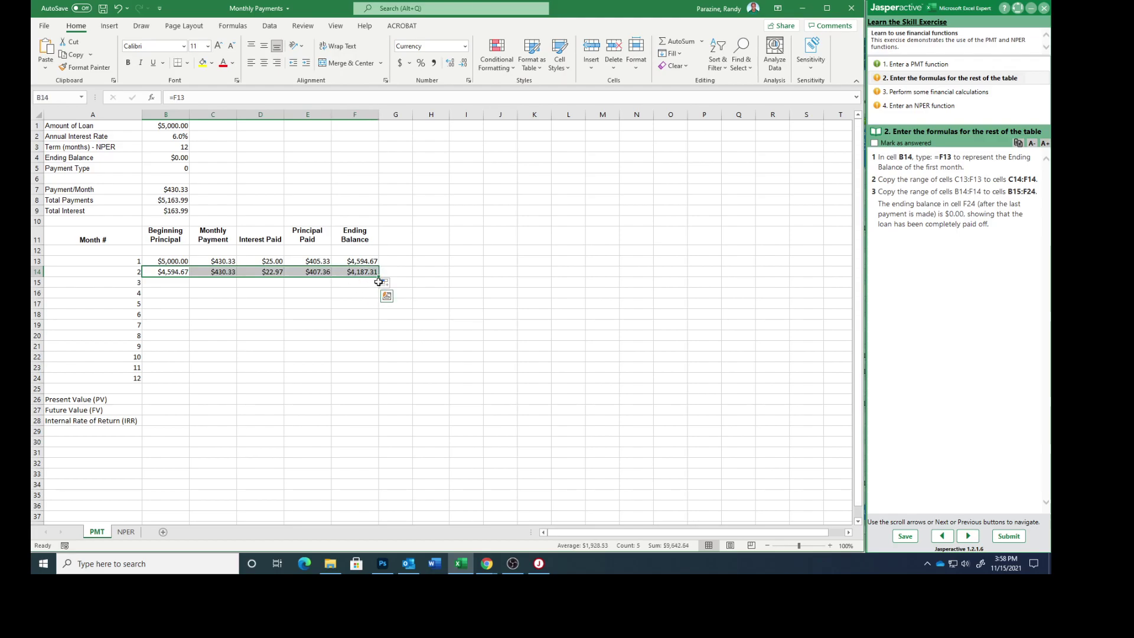
left_click_drag(379, 276, 379, 383)
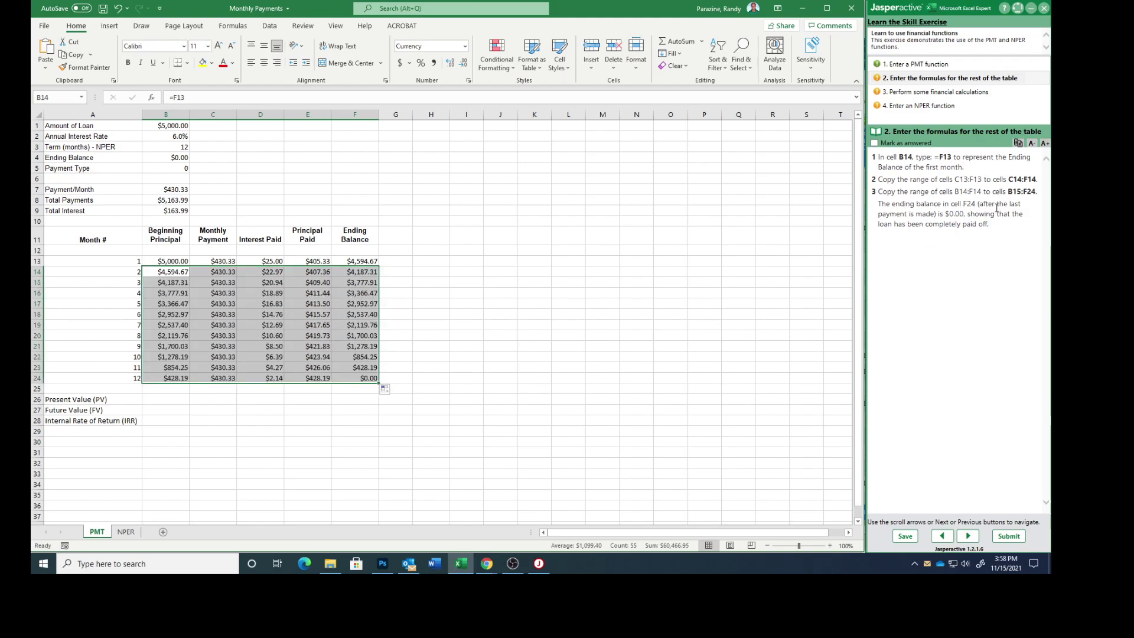
left_click(546, 386)
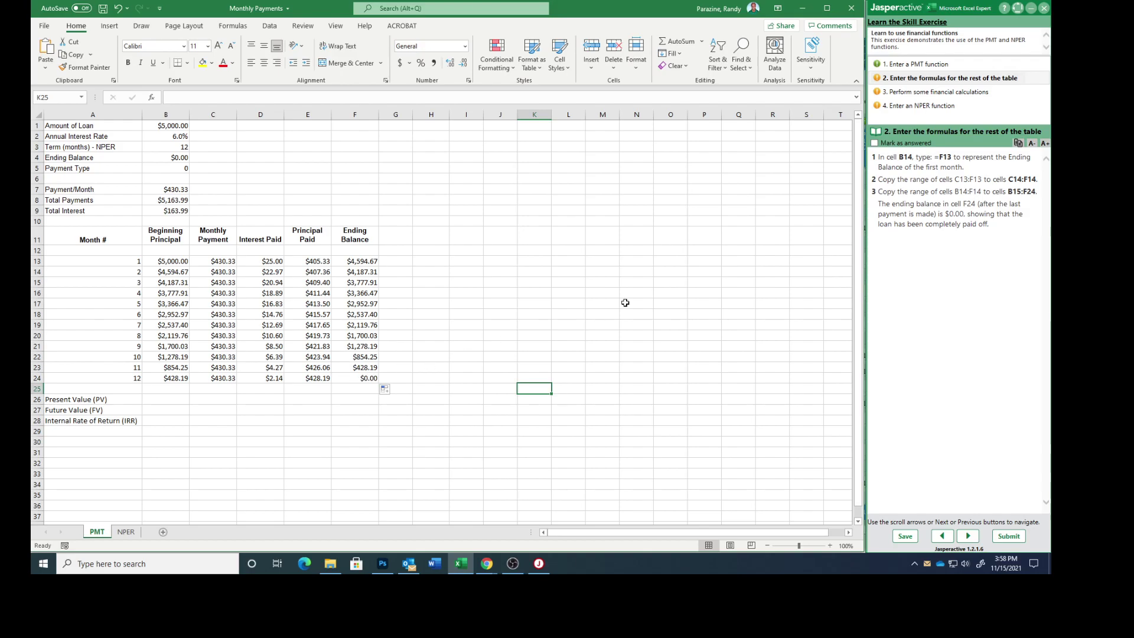
left_click(876, 144)
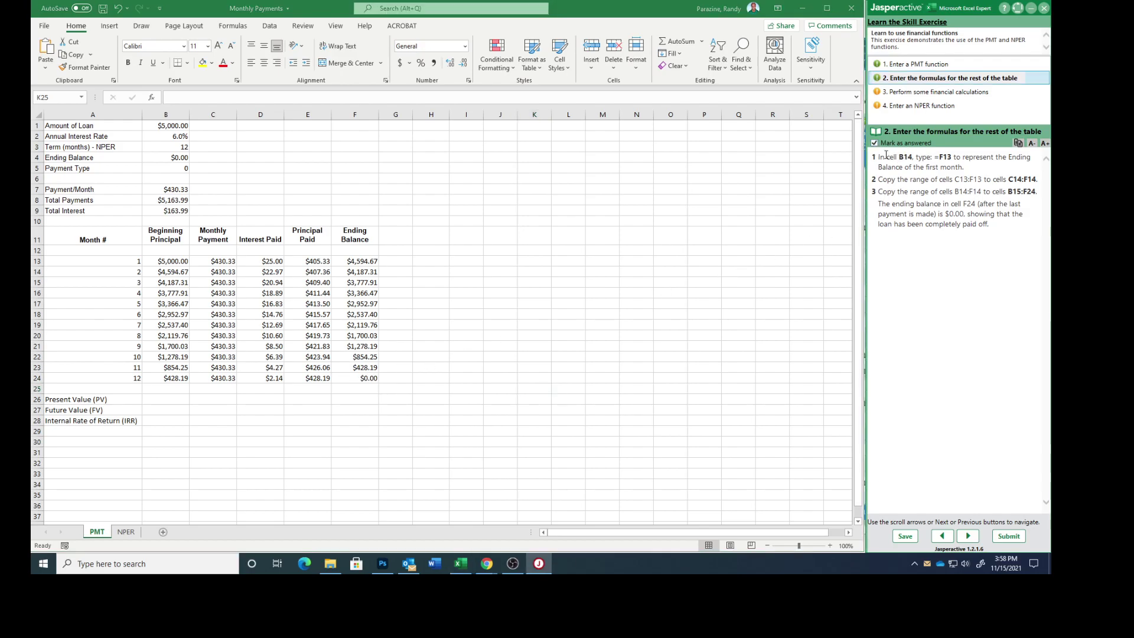
Step: Go to exercise task 3 and calculate the present value in cell B26 with =PV(B2/12,B3,-B7,B4,B5)
left_click(970, 537)
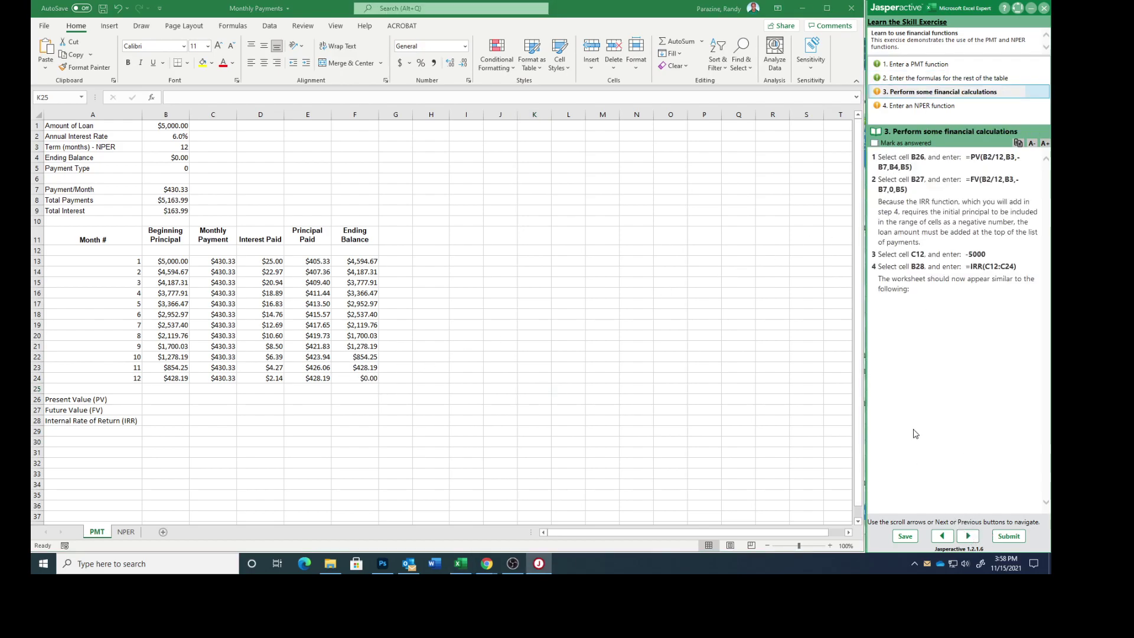
left_click(163, 400)
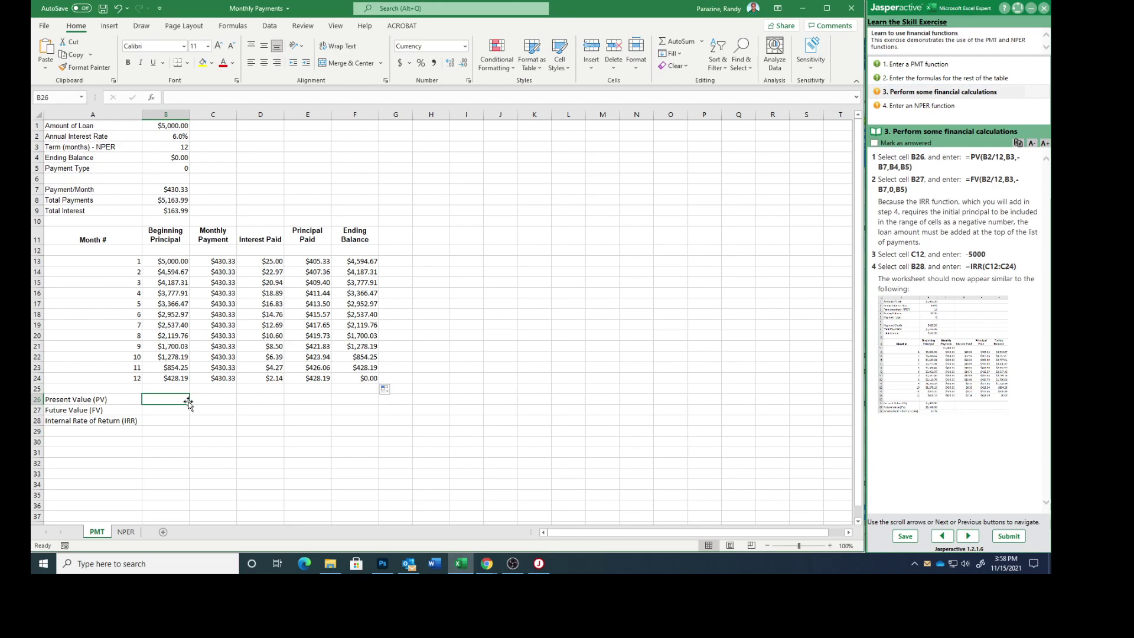
type("=")
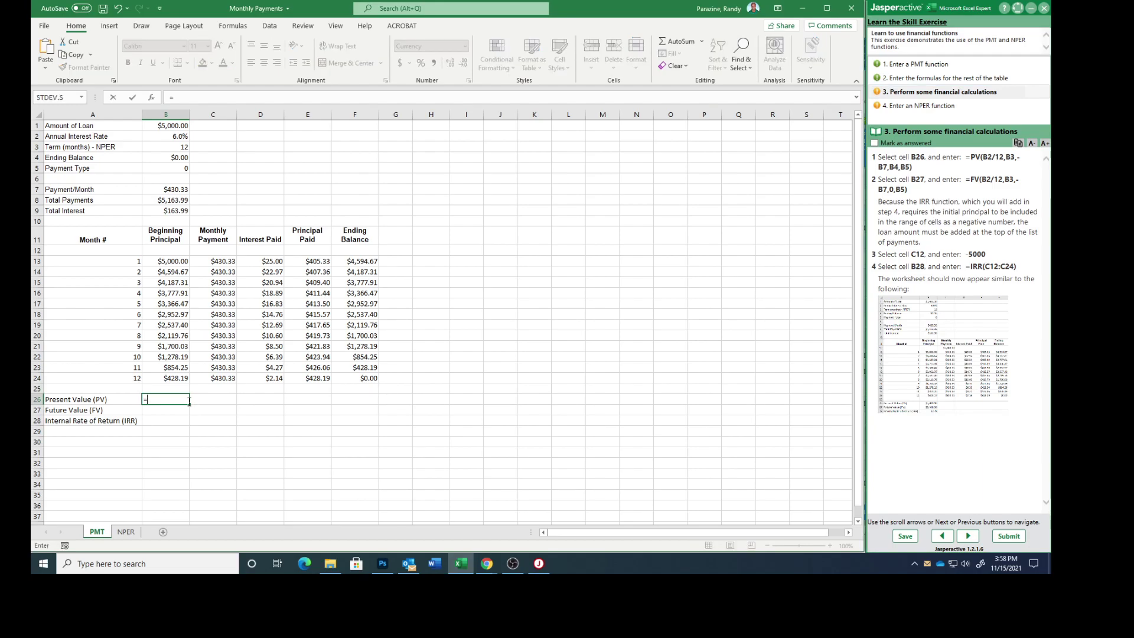
type("pv")
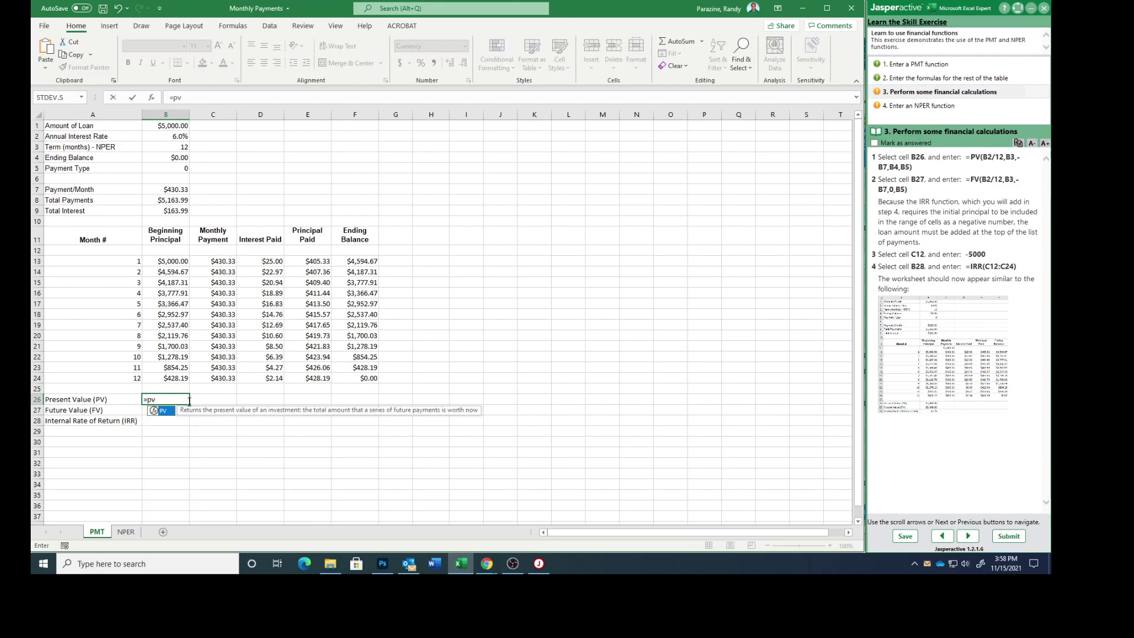
type("(b2")
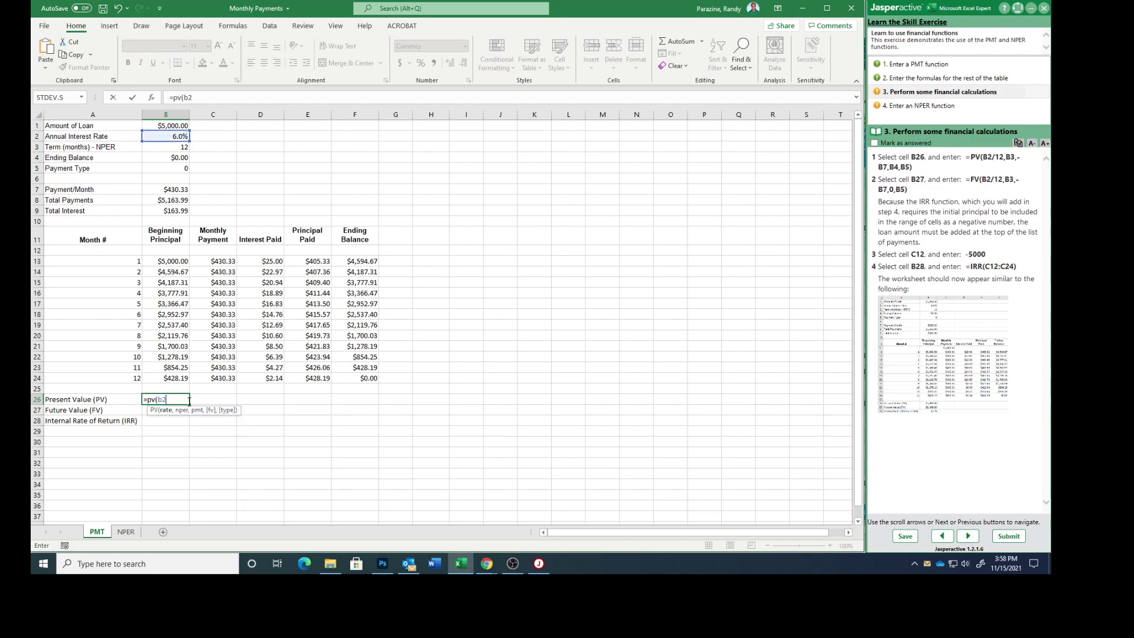
type("/12,b3")
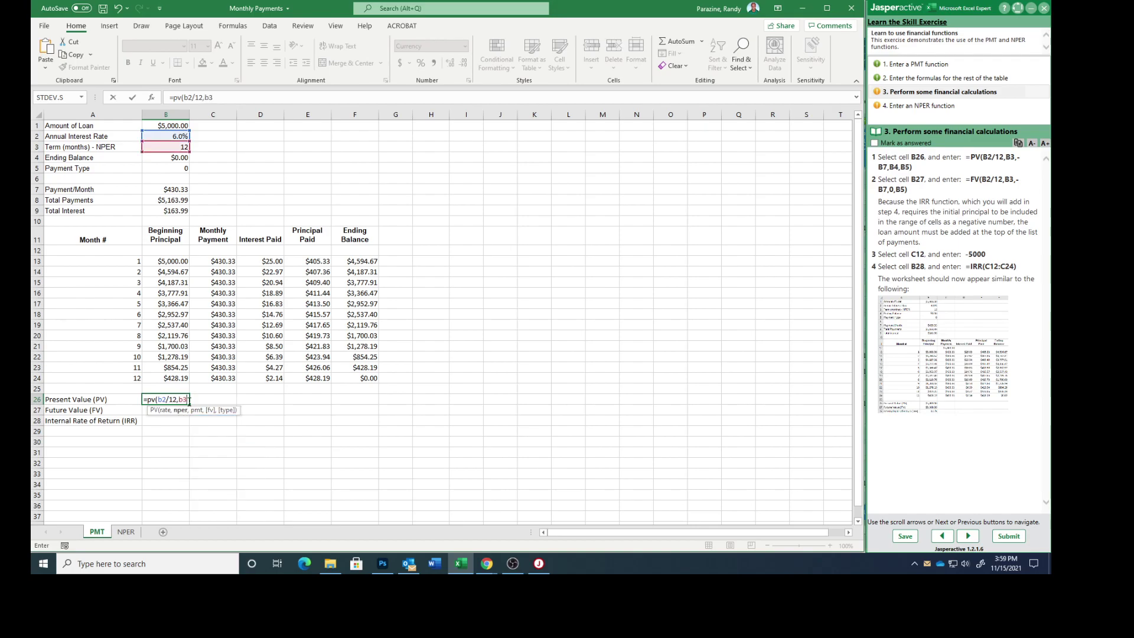
type(",")
type("-b")
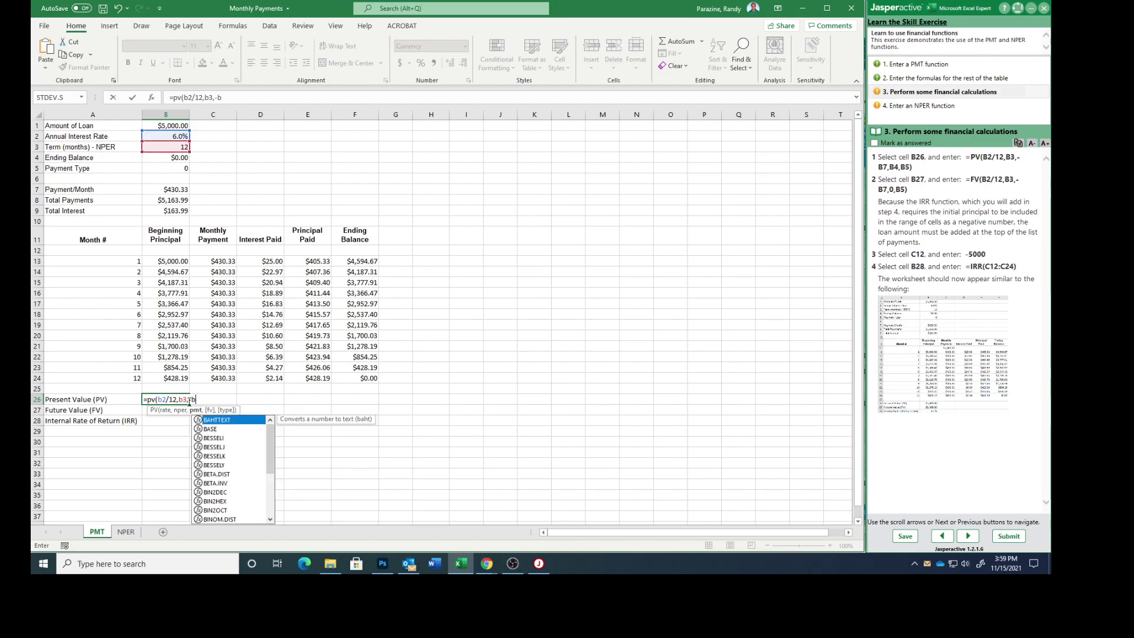
type("7,")
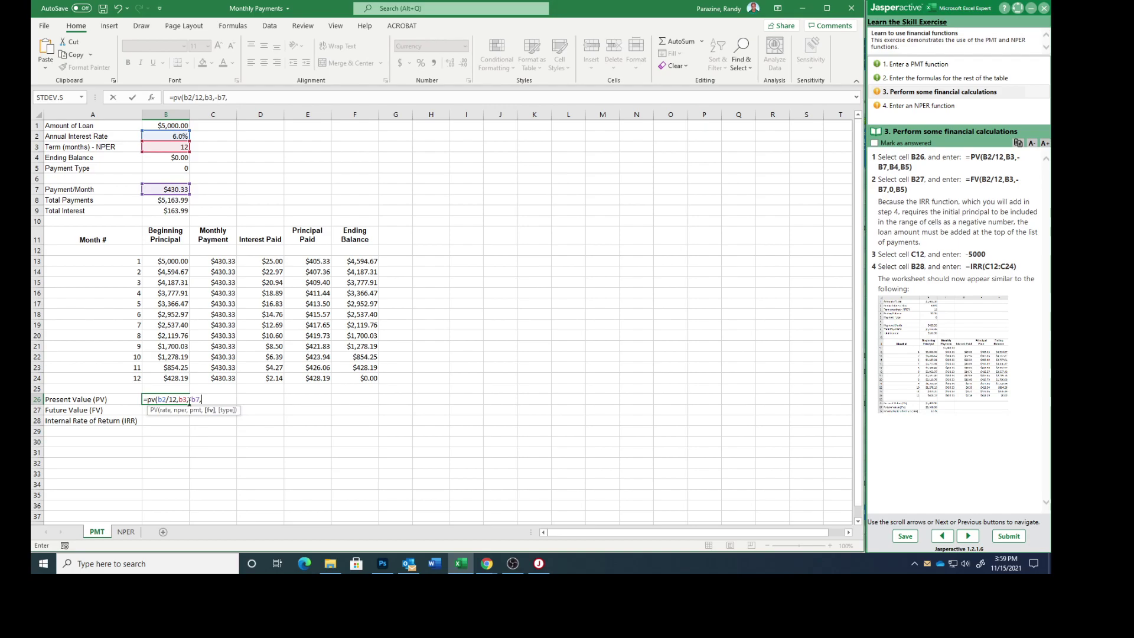
type("b4,b5)")
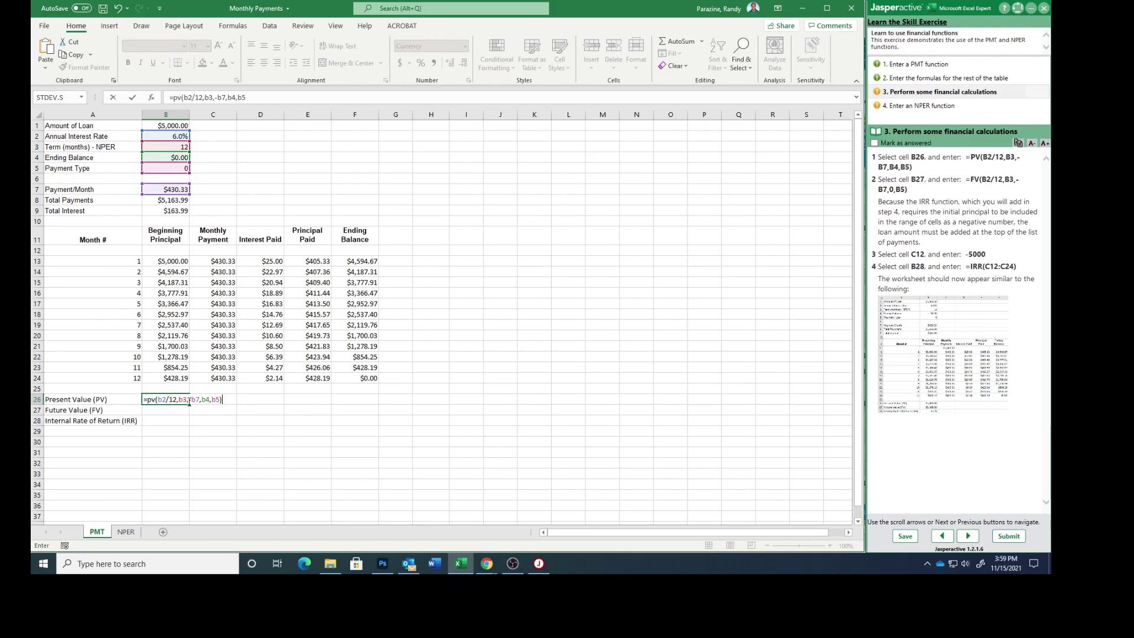
key("Return")
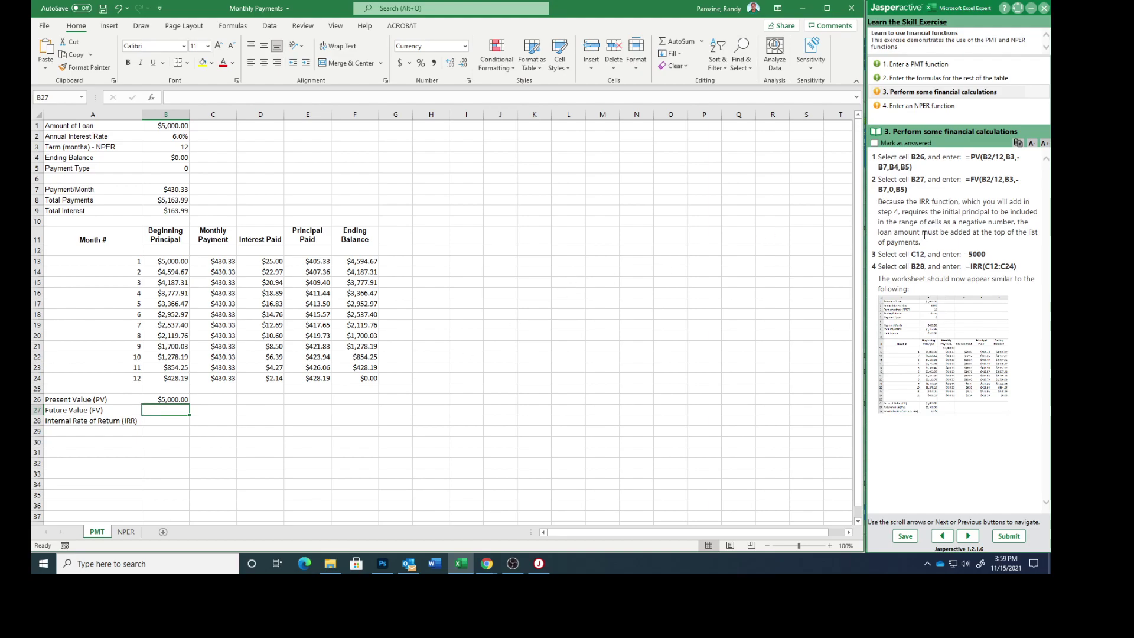
Step: Dock the exercise instructions below the worksheet and copy the formula =FV(B2/12,B3,-B7,0,B5) from the second instruction
left_click(1017, 9)
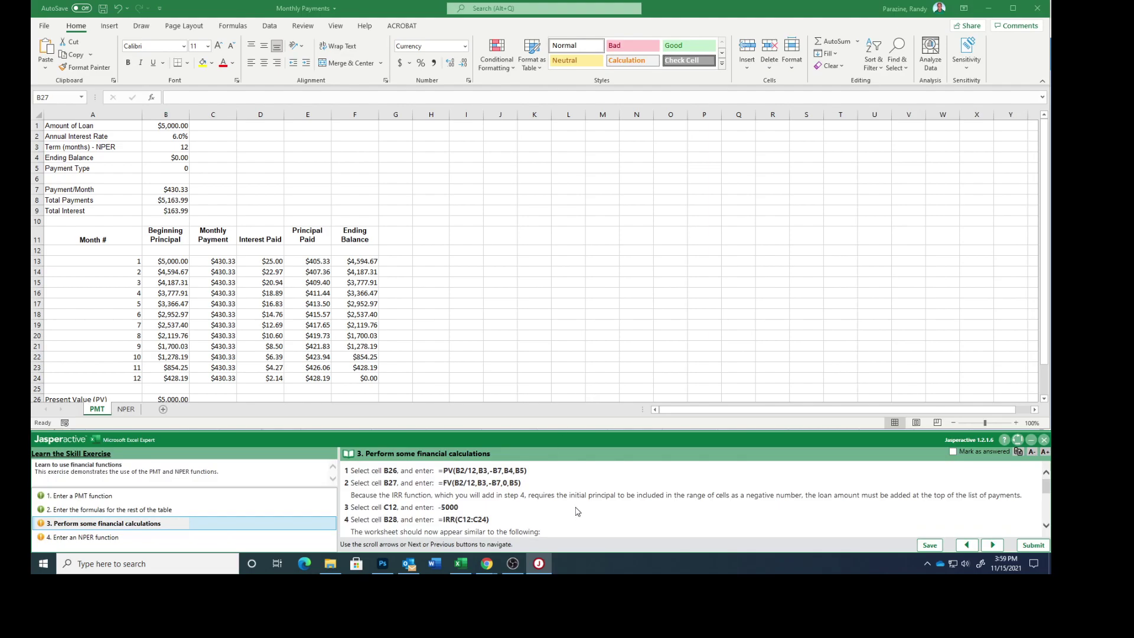
scroll(564, 514, "down", 1)
scroll(564, 513, "up", 1)
scroll(239, 336, "down", 5)
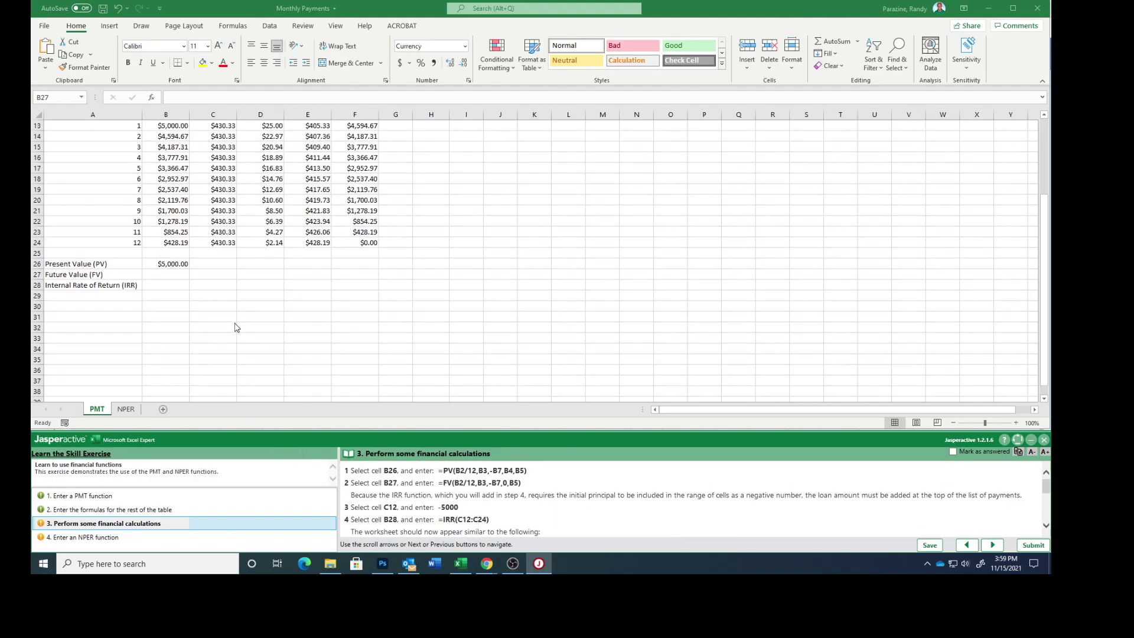
left_click(162, 244)
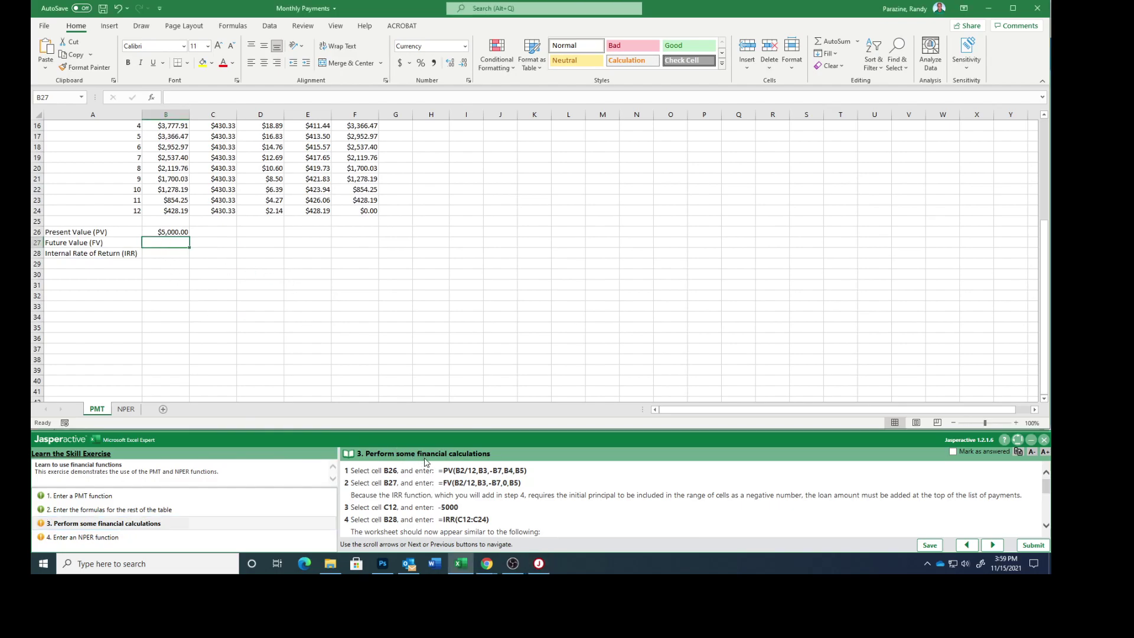
left_click(439, 470)
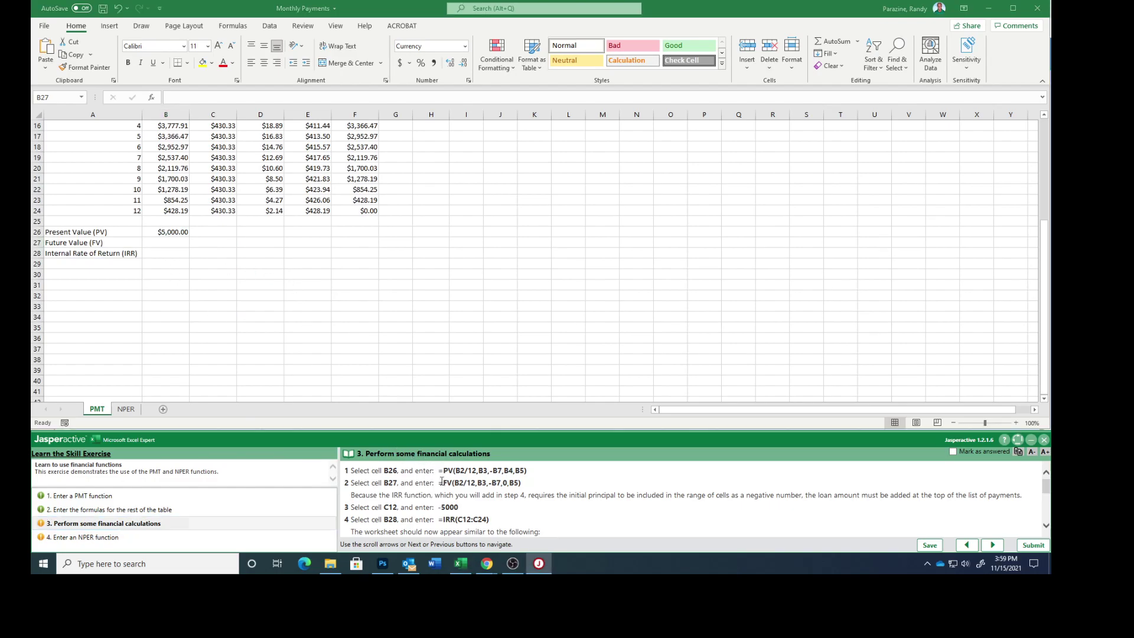
left_click_drag(440, 482, 518, 481)
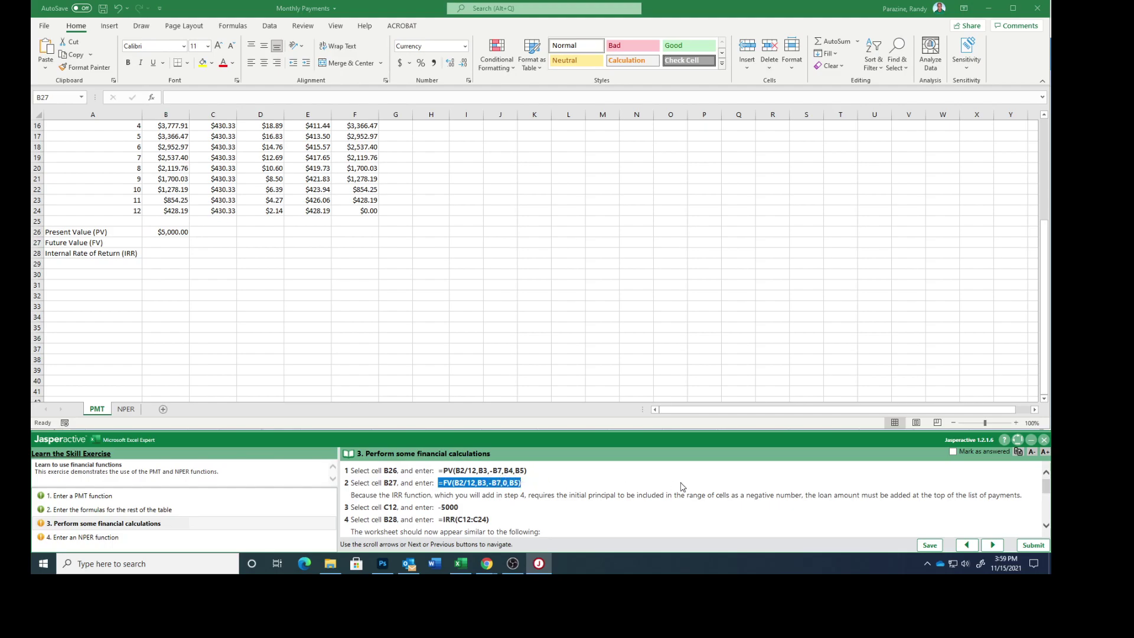
Step: Try the copied FV formula with its source formatting in cell B27, remove its bold, and undo both changes
left_click(153, 242)
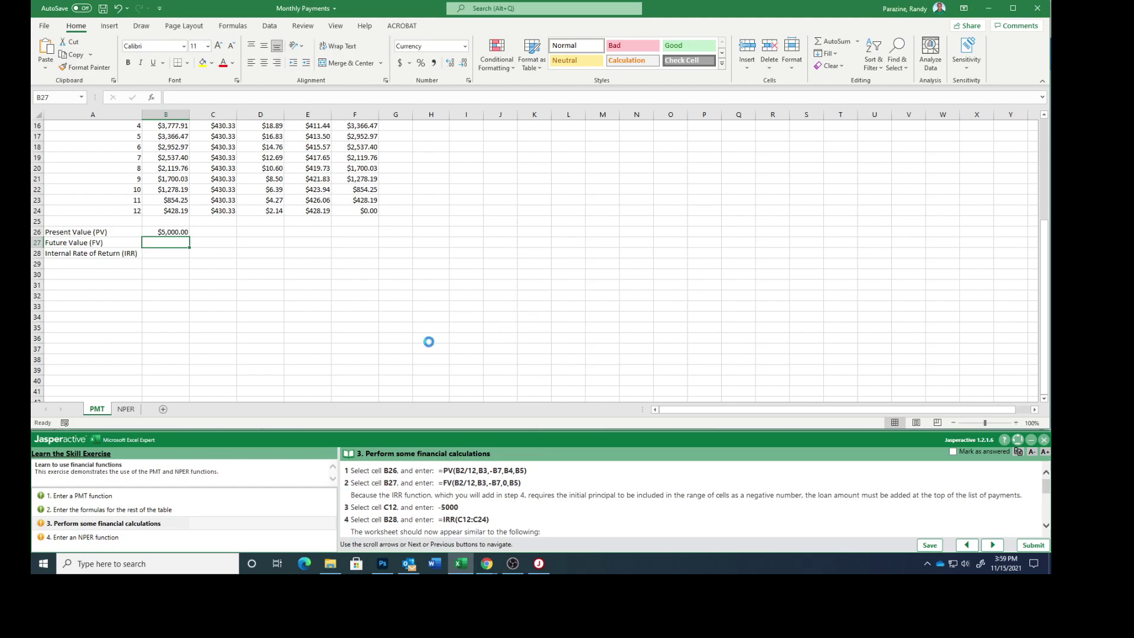
type("=FV(B2/12,B3,-B7,0,B5)")
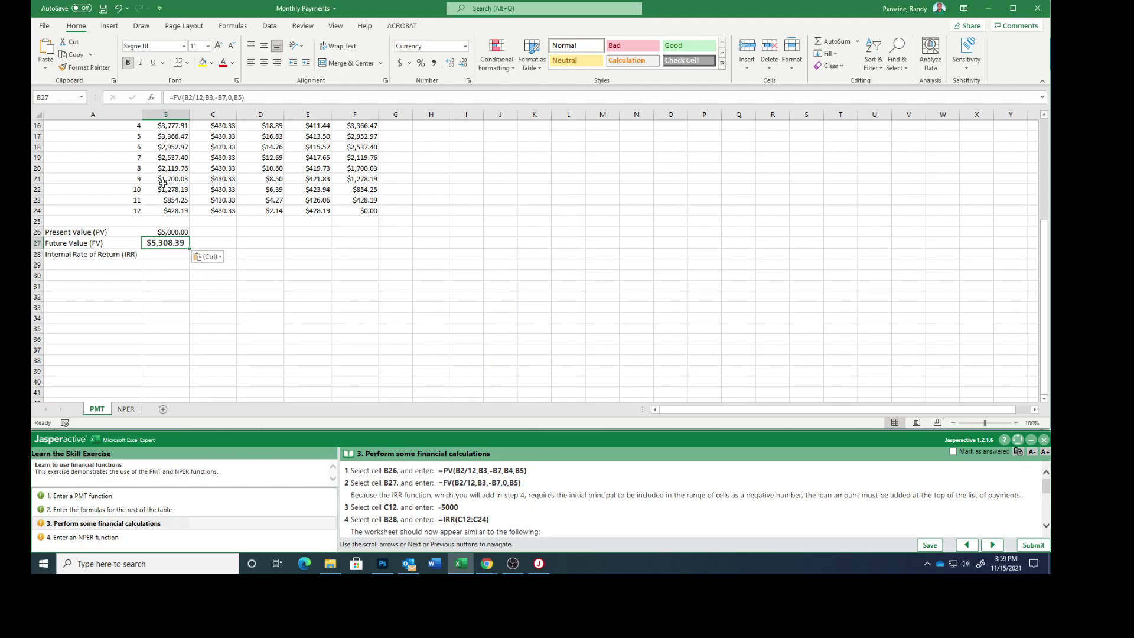
left_click(127, 64)
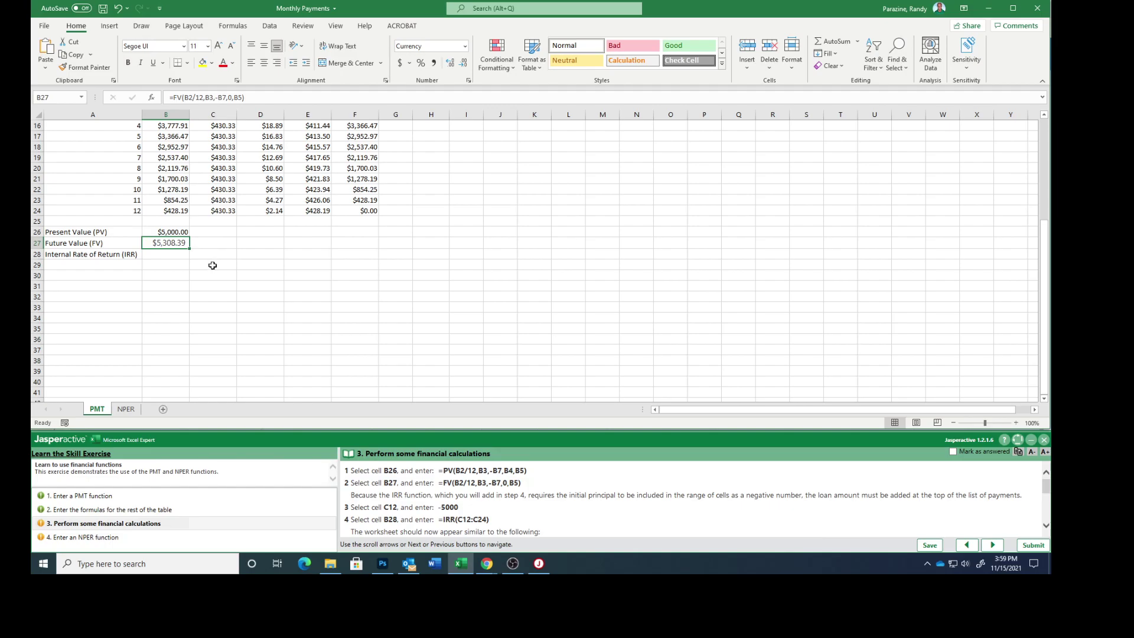
left_click(169, 254)
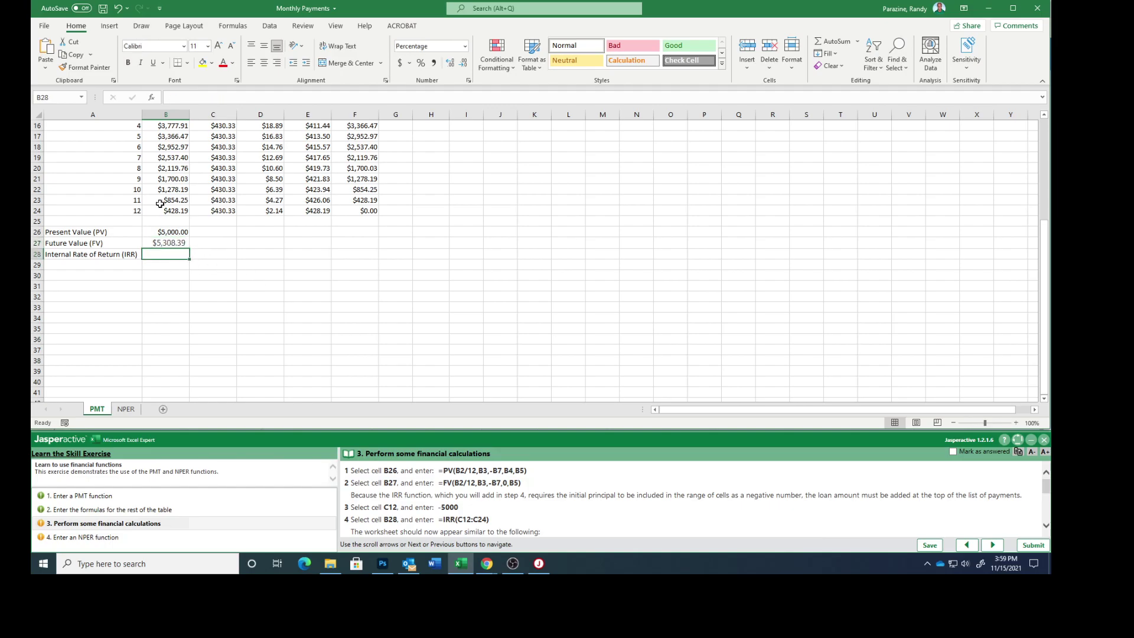
left_click(118, 7)
left_click(117, 8)
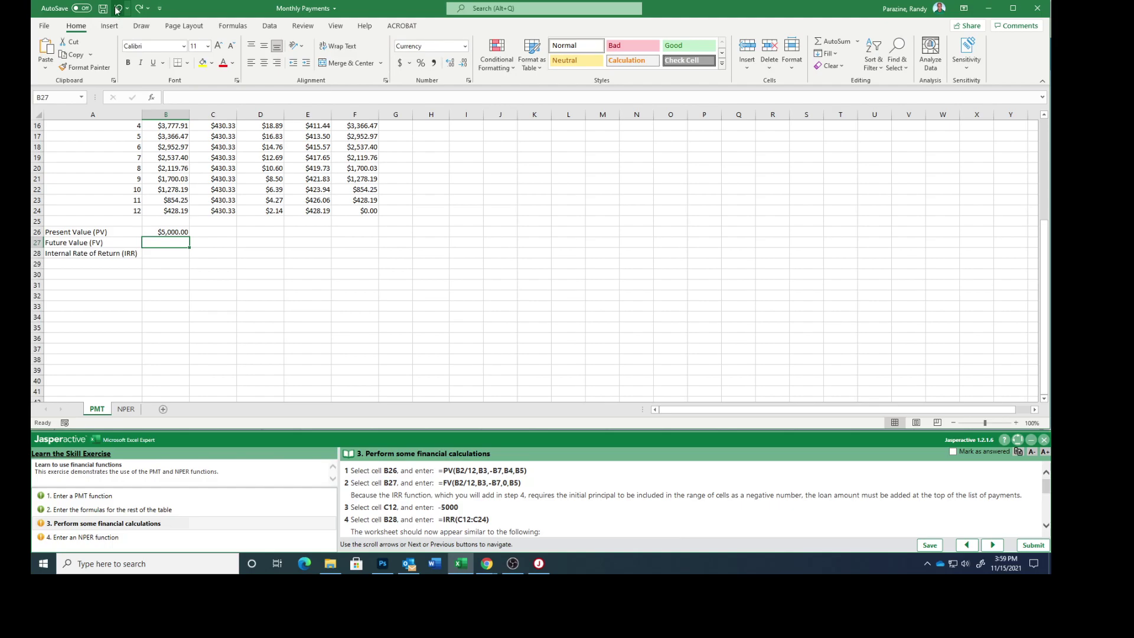
Step: Paste the copied formula =FV(B2/12,B3,-B7,0,B5) into cell B27, keeping the cell's own formatting
right_click(170, 242)
left_click(212, 296)
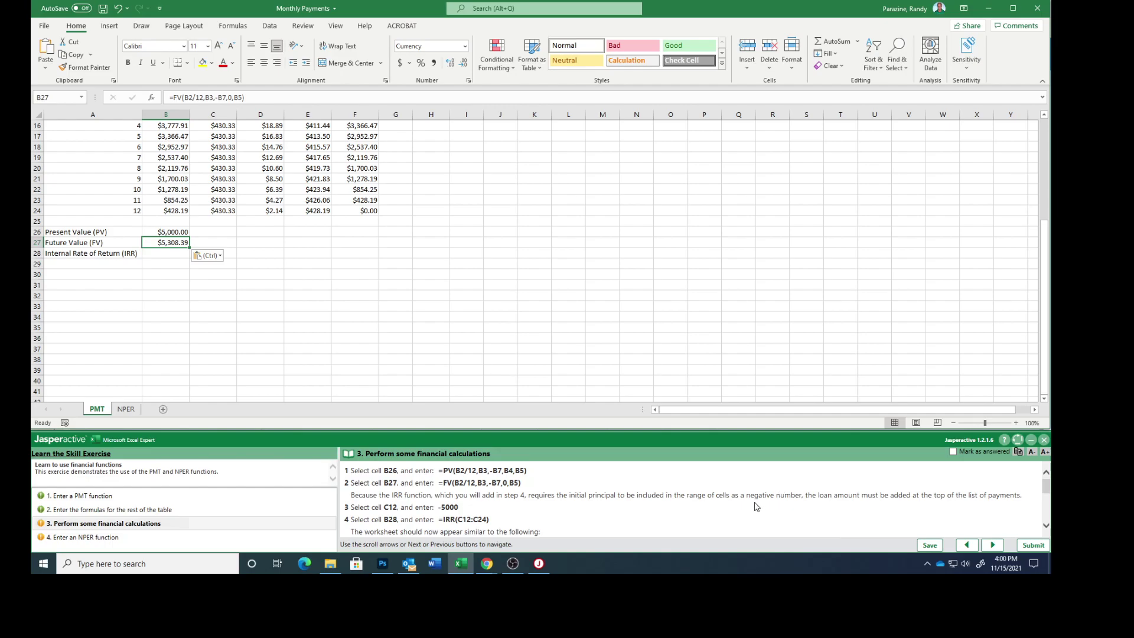
Step: Enter -5000 in cell C12 as the initial principal above the monthly payments
scroll(756, 507, "down", 1)
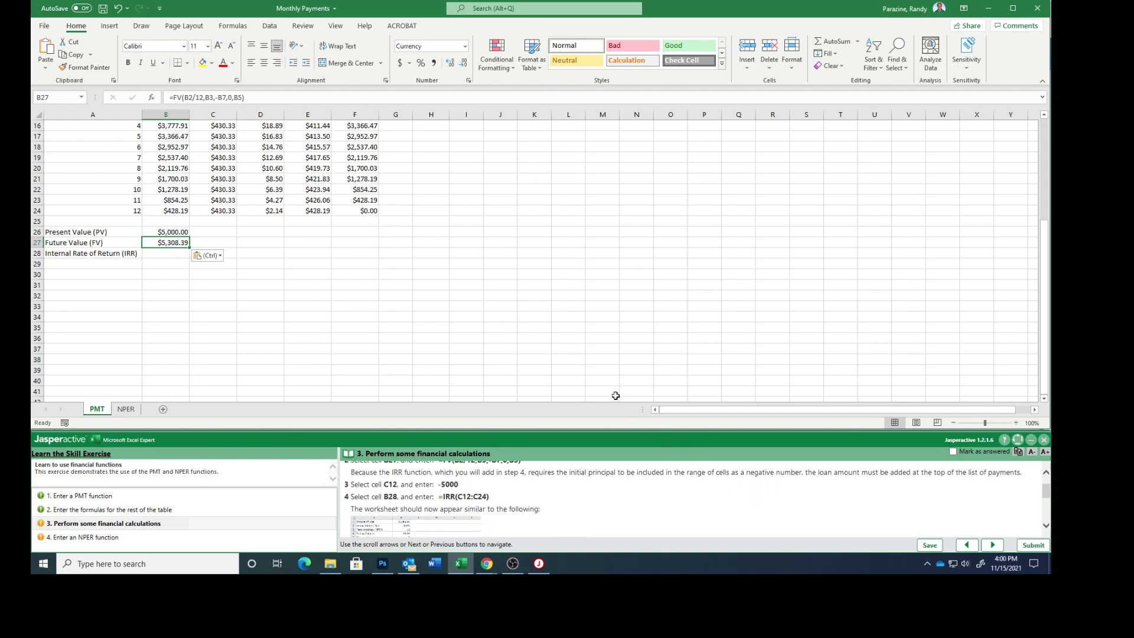
scroll(423, 253, "up", 3)
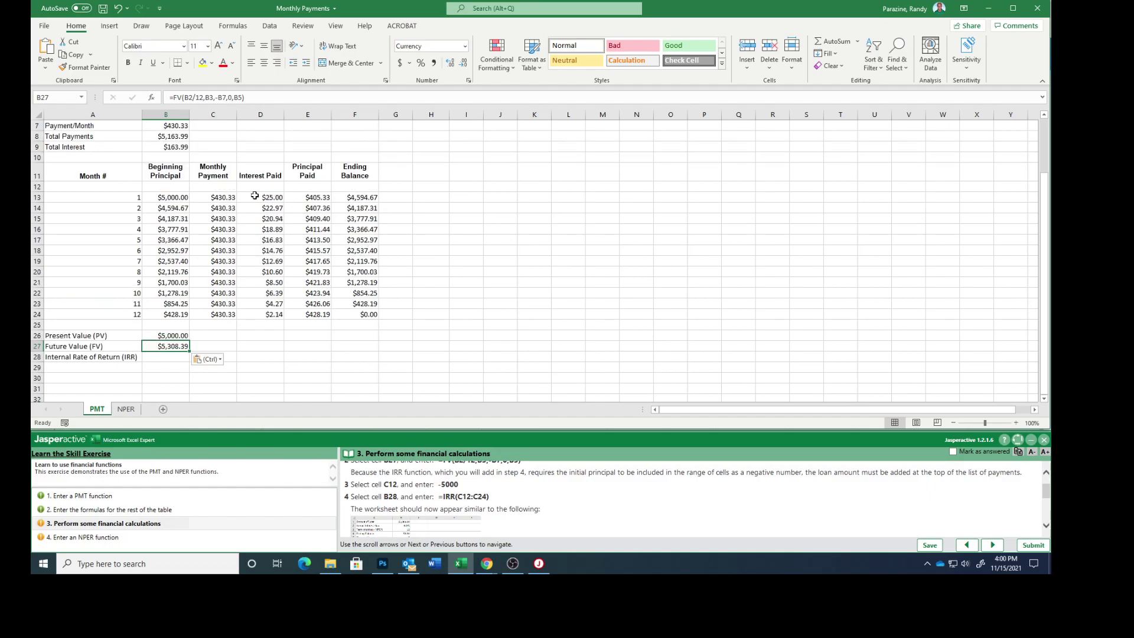
left_click(212, 188)
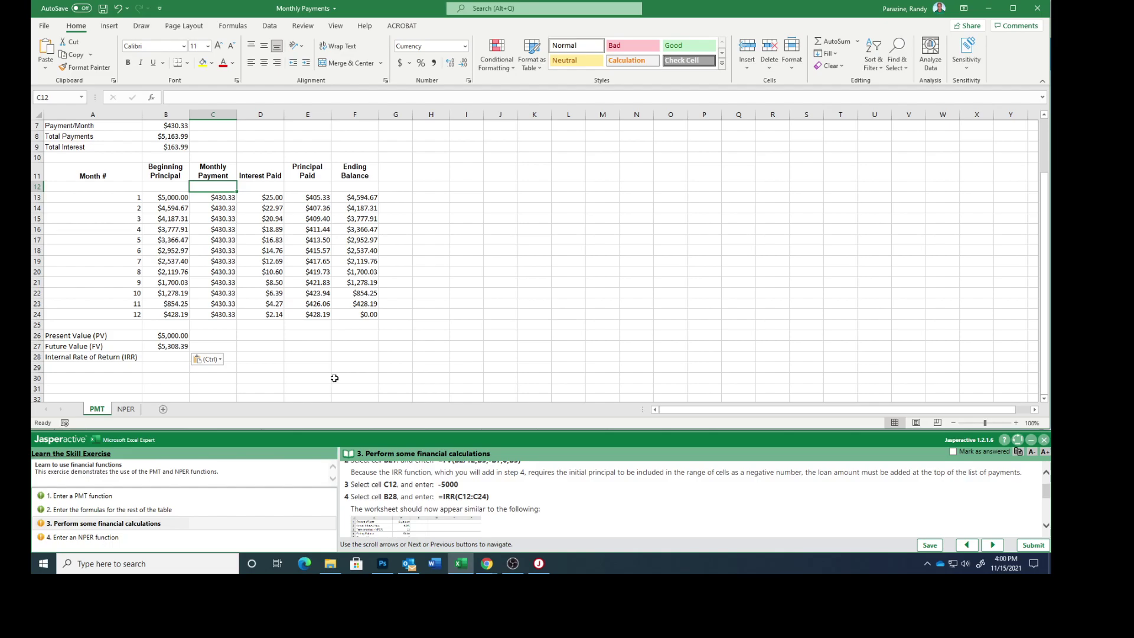
type("-5000")
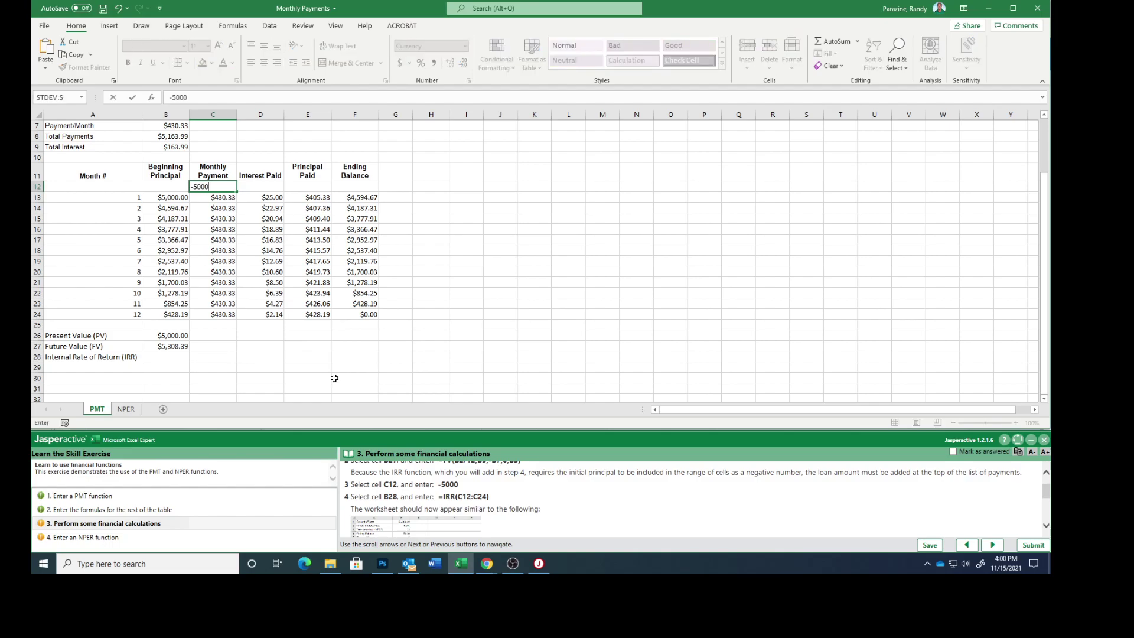
key("Return")
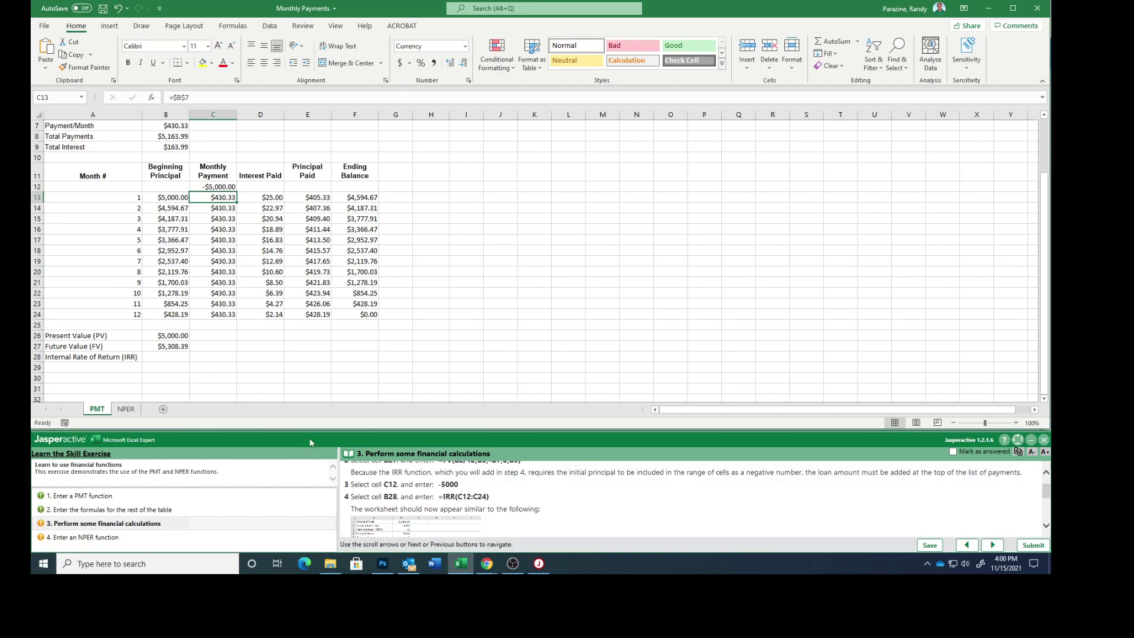
Step: Copy =IRR(C12:C24) from the instructions and paste it into cell B28, keeping the cell's own formatting
left_click(162, 358)
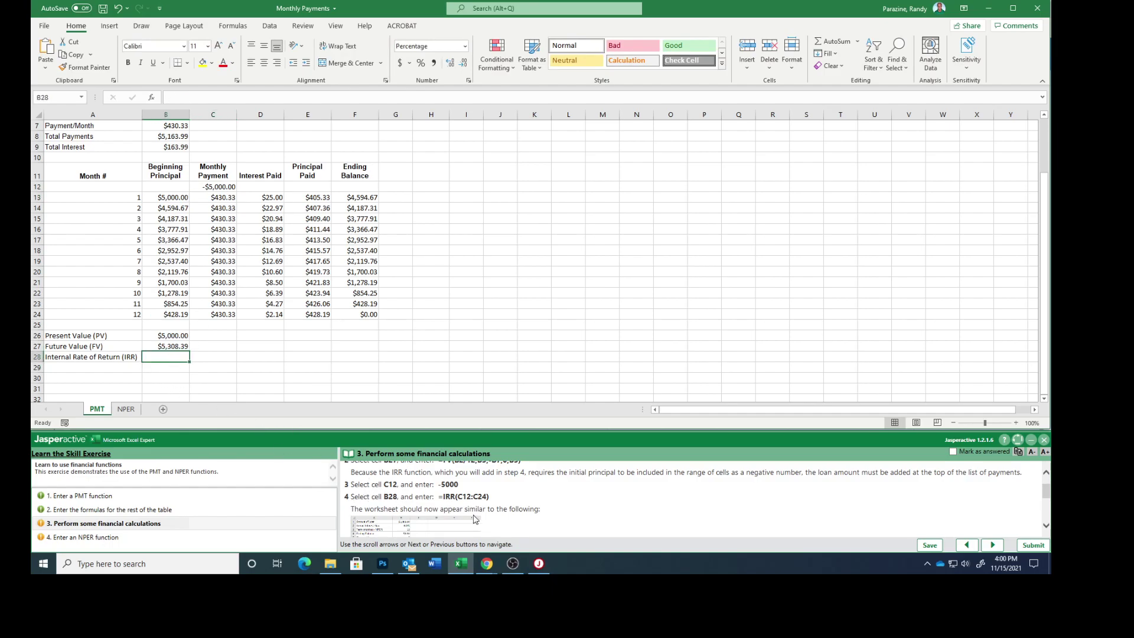
left_click_drag(440, 497, 488, 496)
key("ctrl+c")
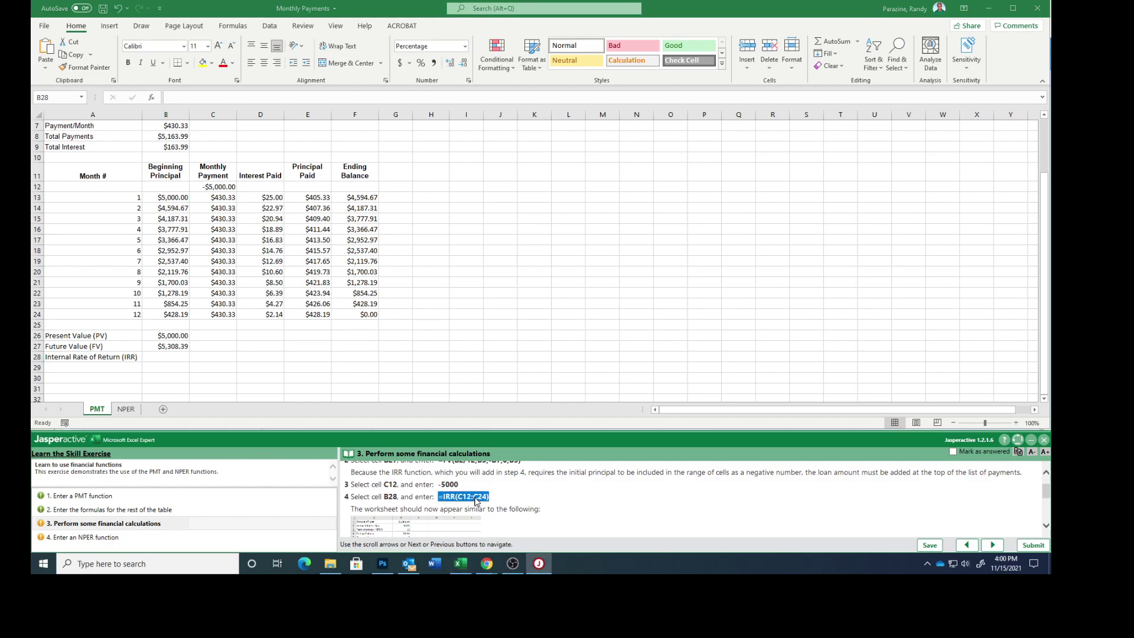
left_click(165, 357)
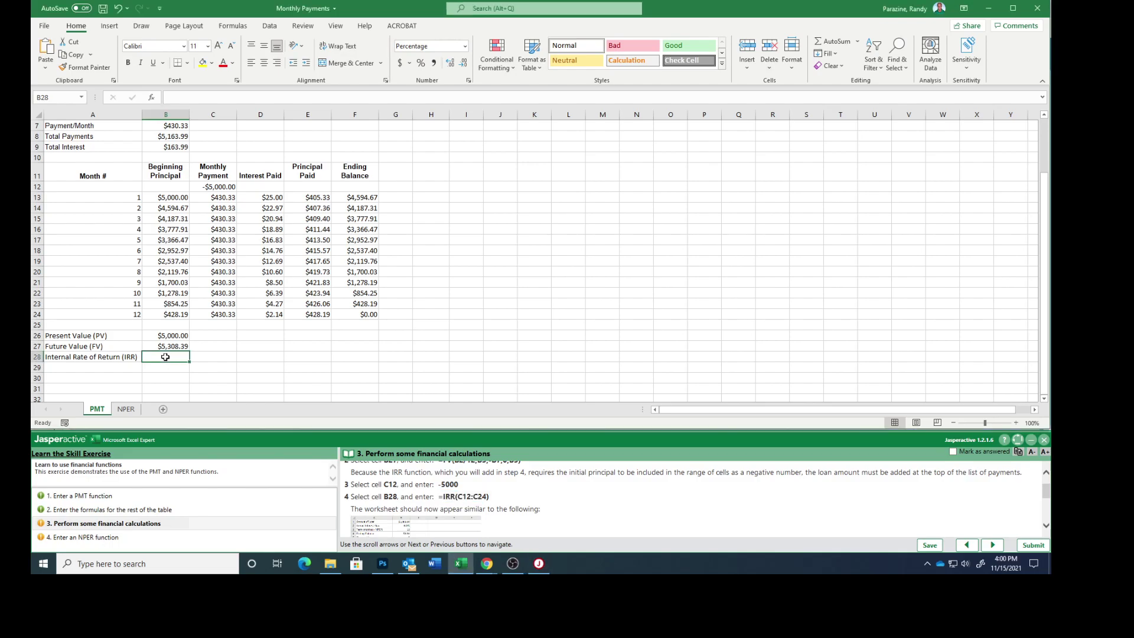
right_click(166, 357)
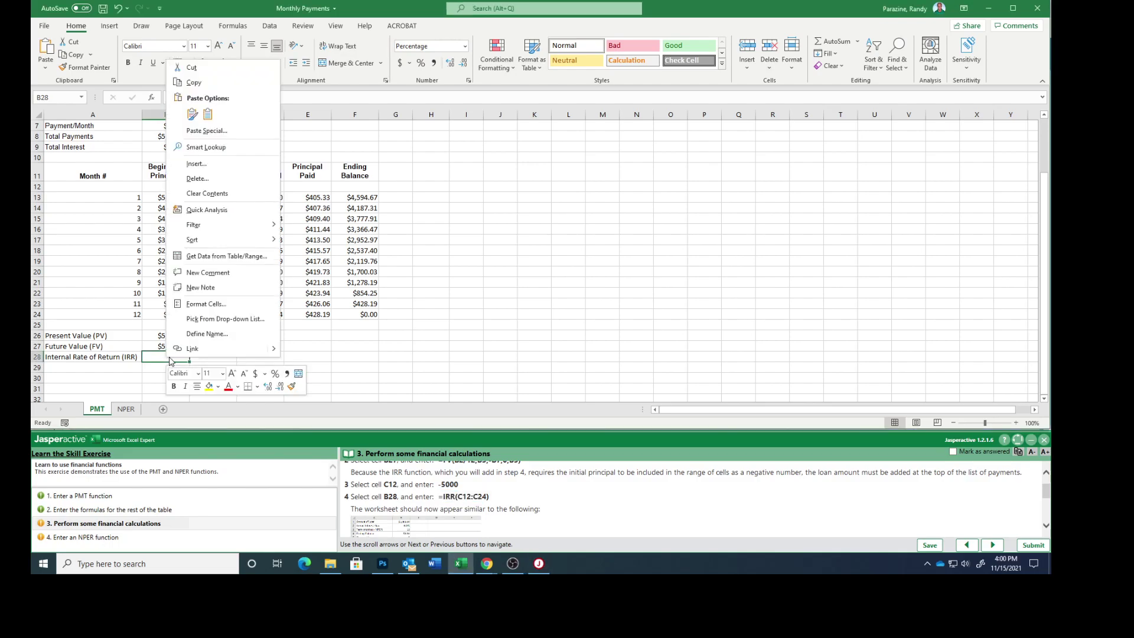
left_click(208, 116)
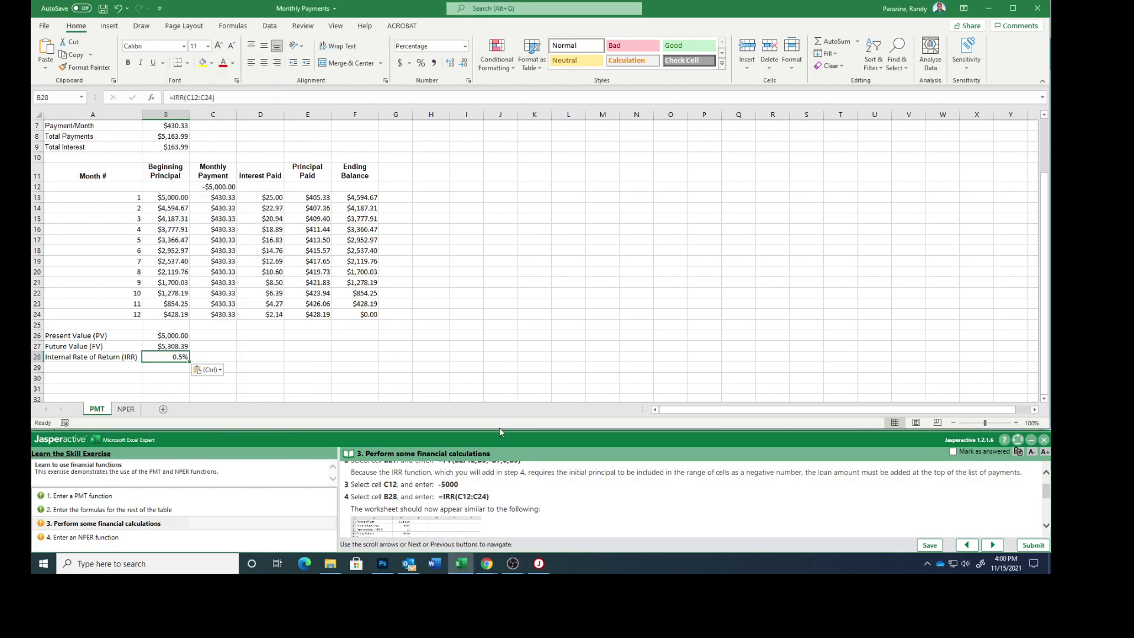
Step: Enlarge the instructions' sample picture of the finished worksheet, compare it with the PMT sheet, and close it
scroll(572, 506, "down", 5)
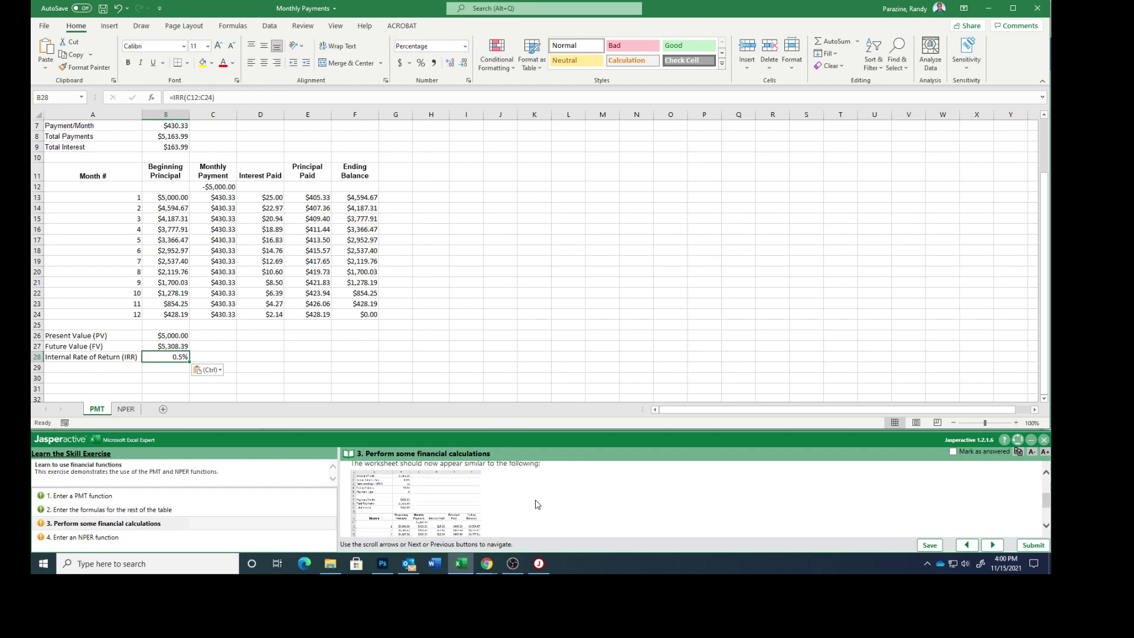
left_click(421, 494)
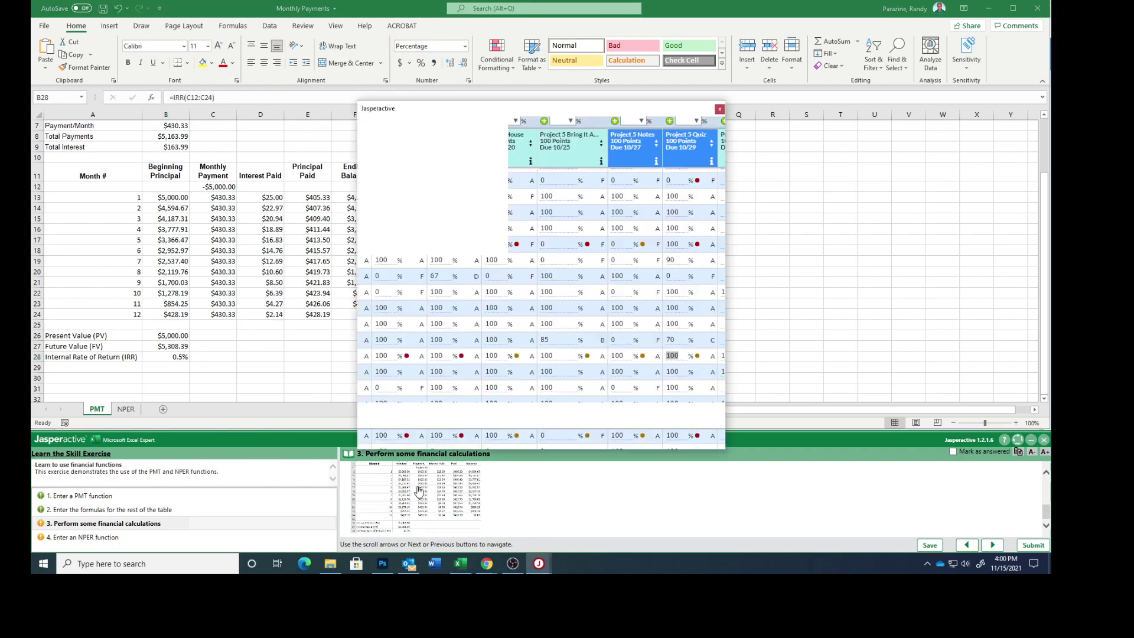
left_click_drag(570, 113, 645, 81)
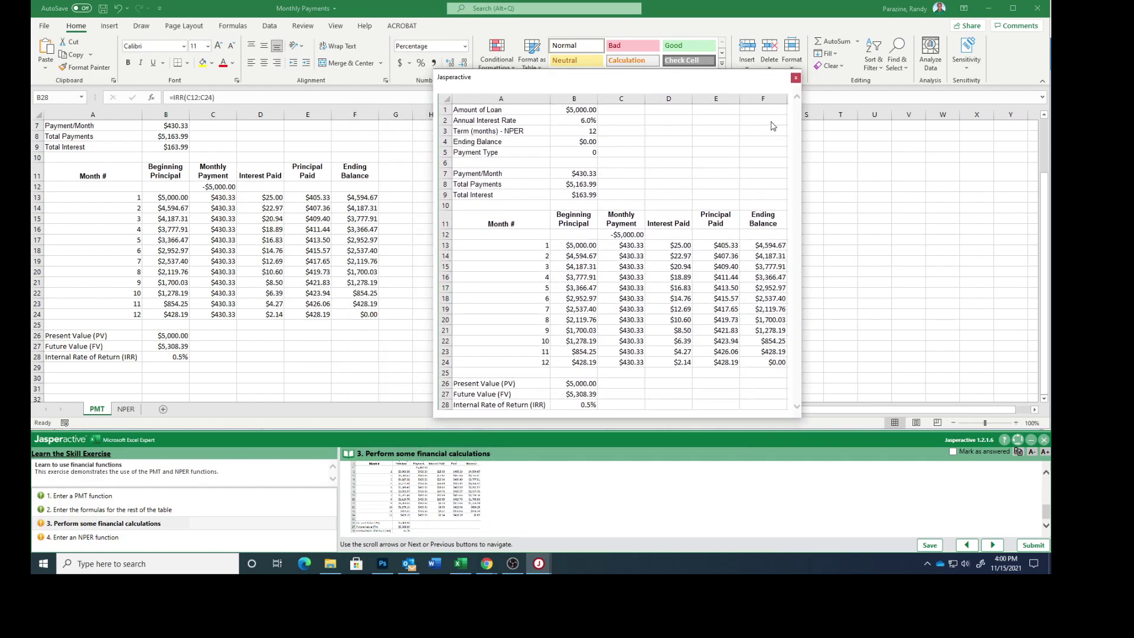
left_click(796, 77)
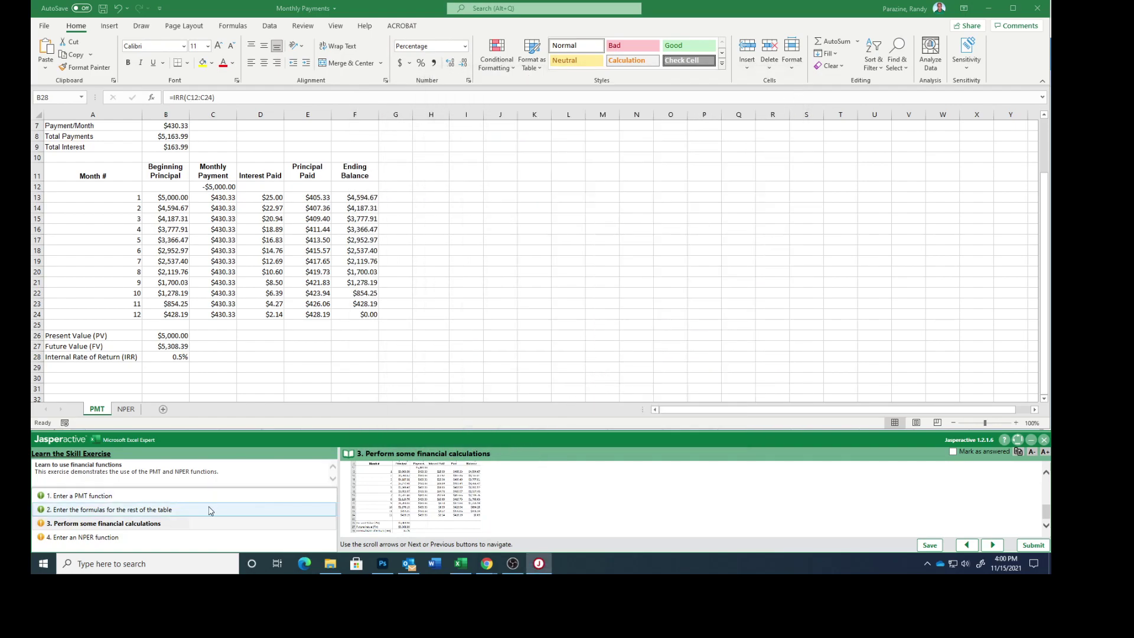
Step: Mark the financial calculations task as answered and move on to the NPER function task, displaying the NPER worksheet
left_click(953, 451)
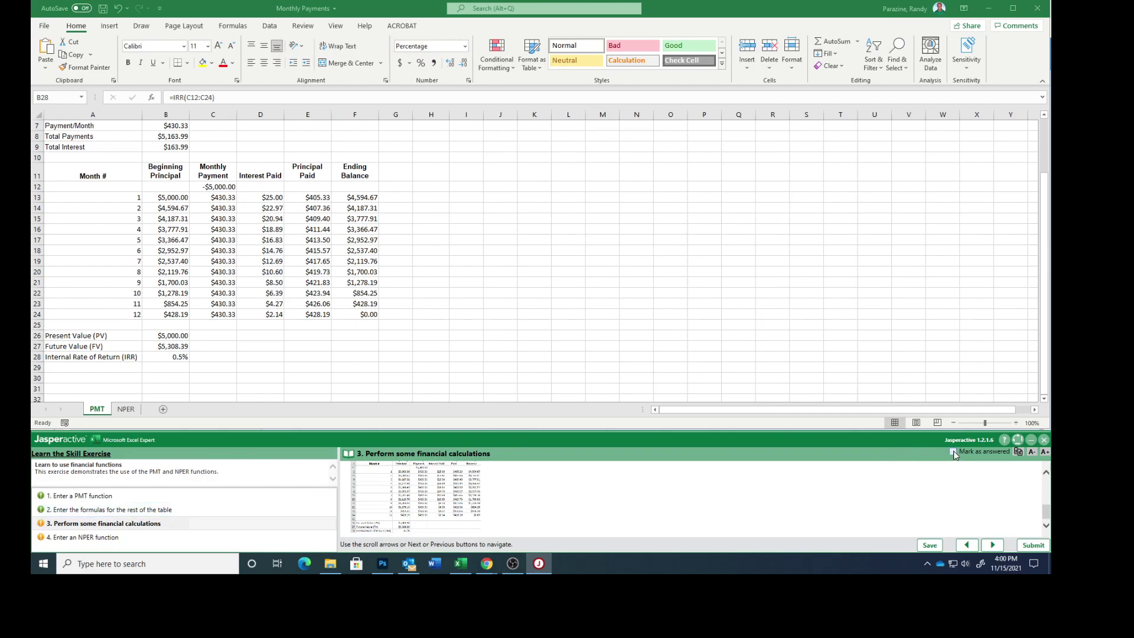
left_click(993, 545)
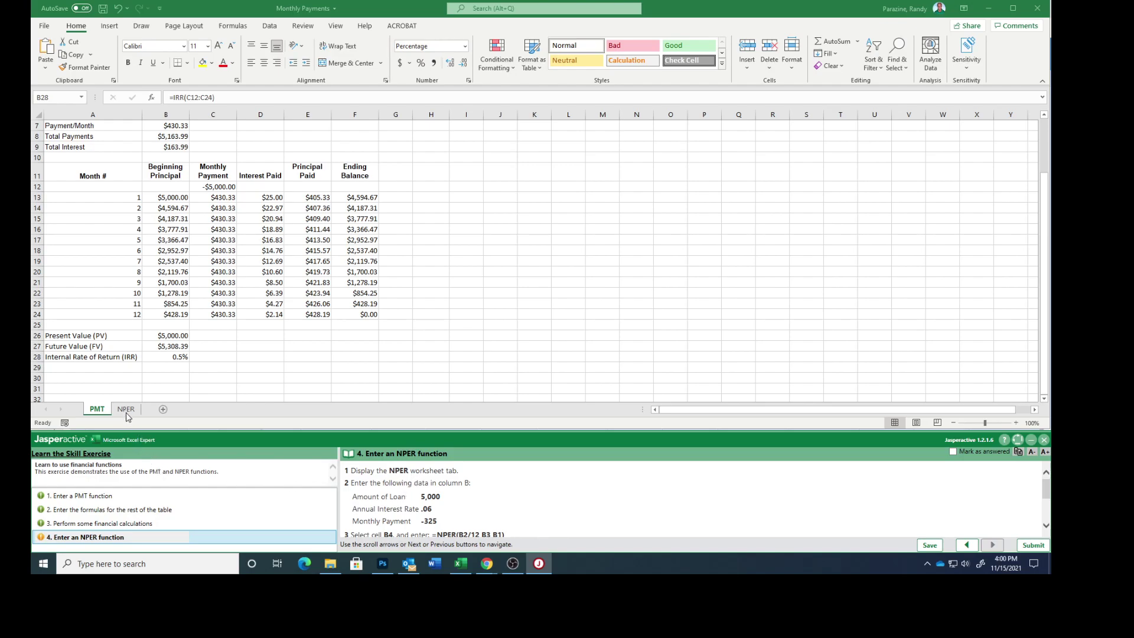
left_click(126, 410)
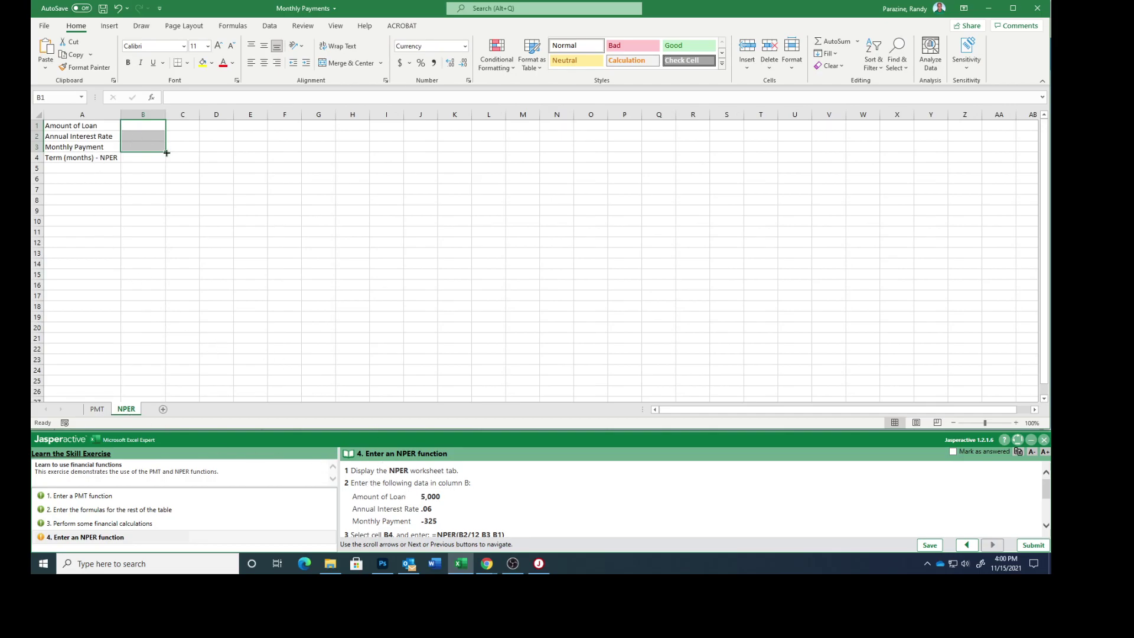
Step: Fill in the loan data on the NPER sheet: amount 5,000 in B1, annual interest rate .06 in B2, monthly payment -325 in B3
left_click(152, 125)
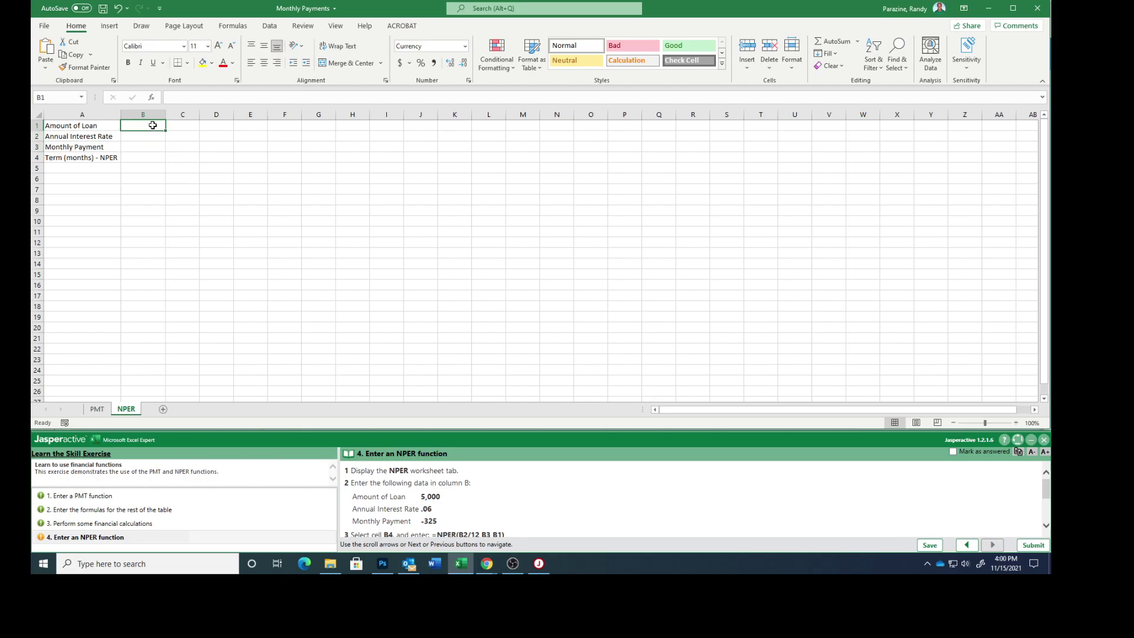
type("5")
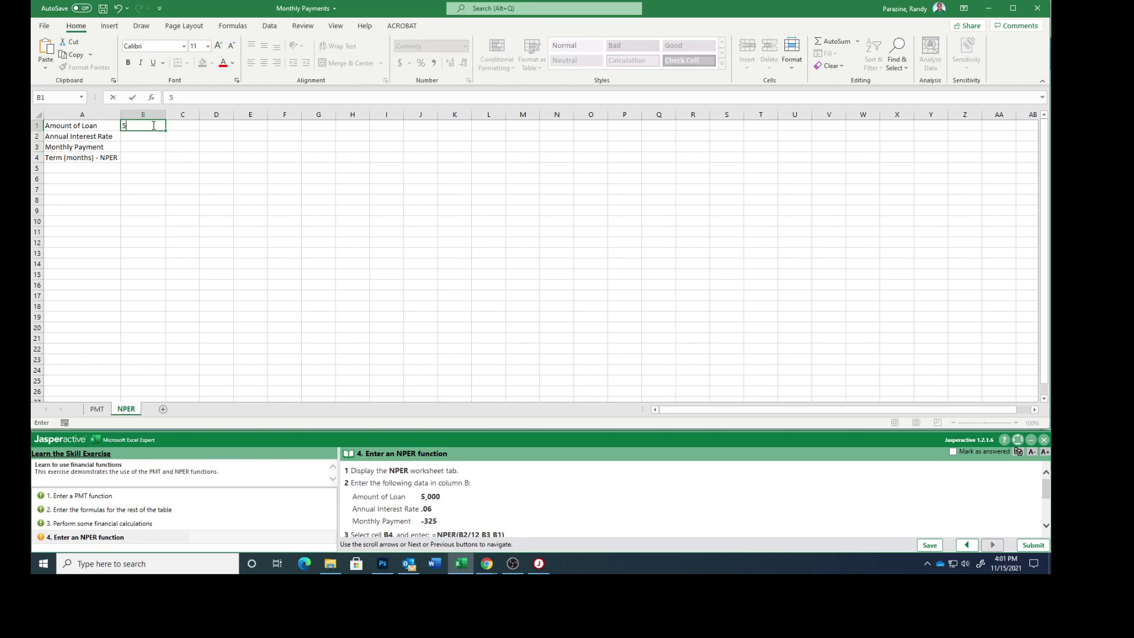
type(",000")
key("Return")
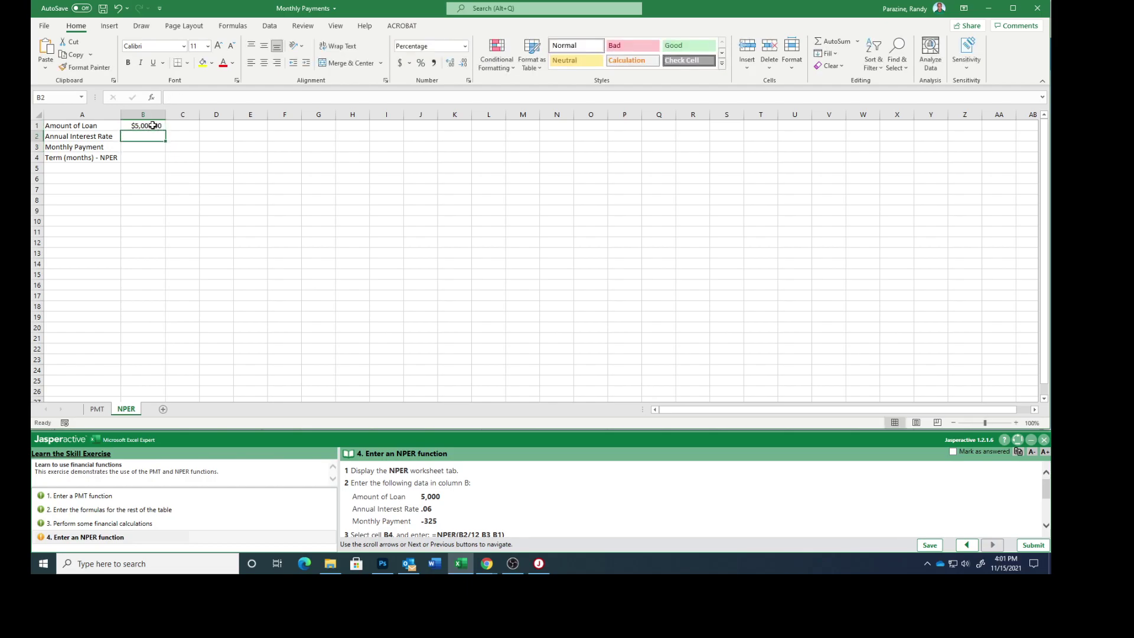
type(".06")
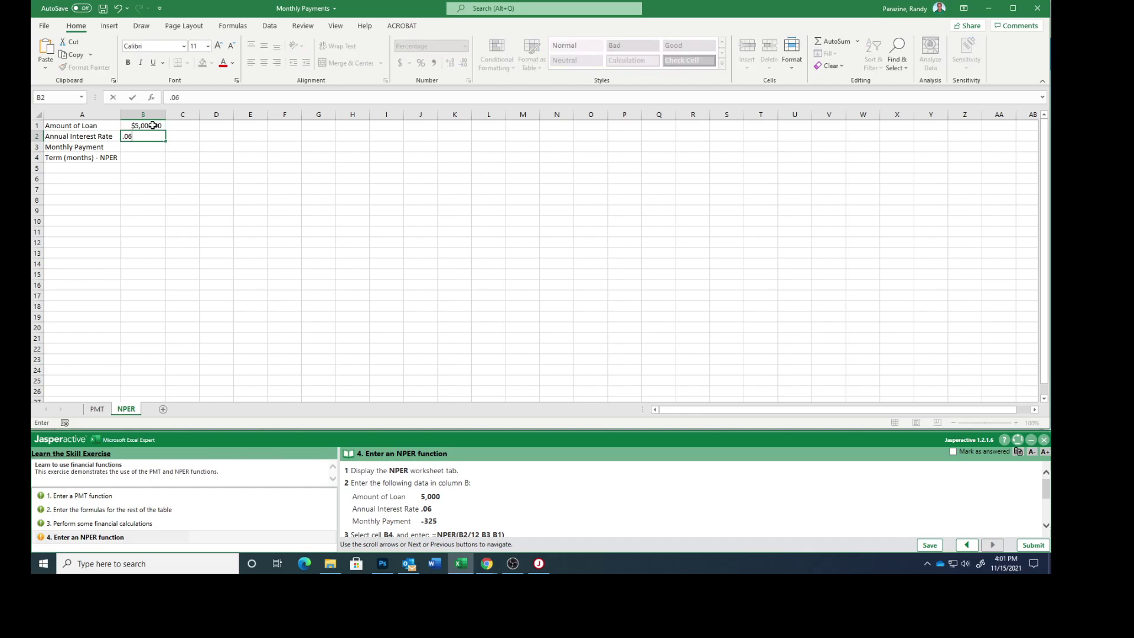
key("Return")
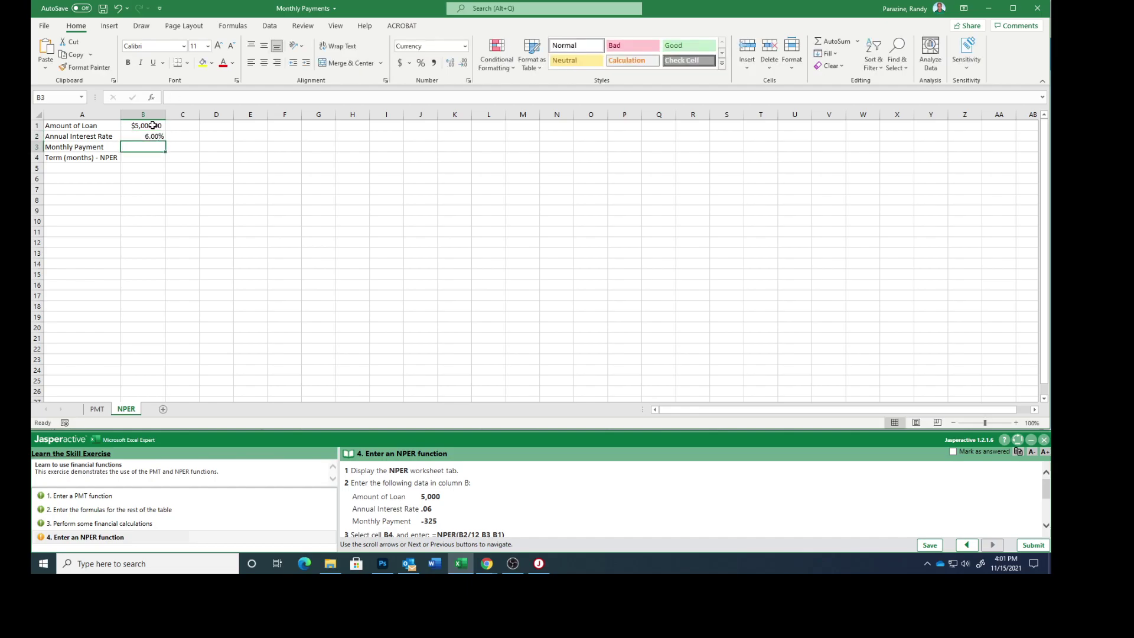
type("-325")
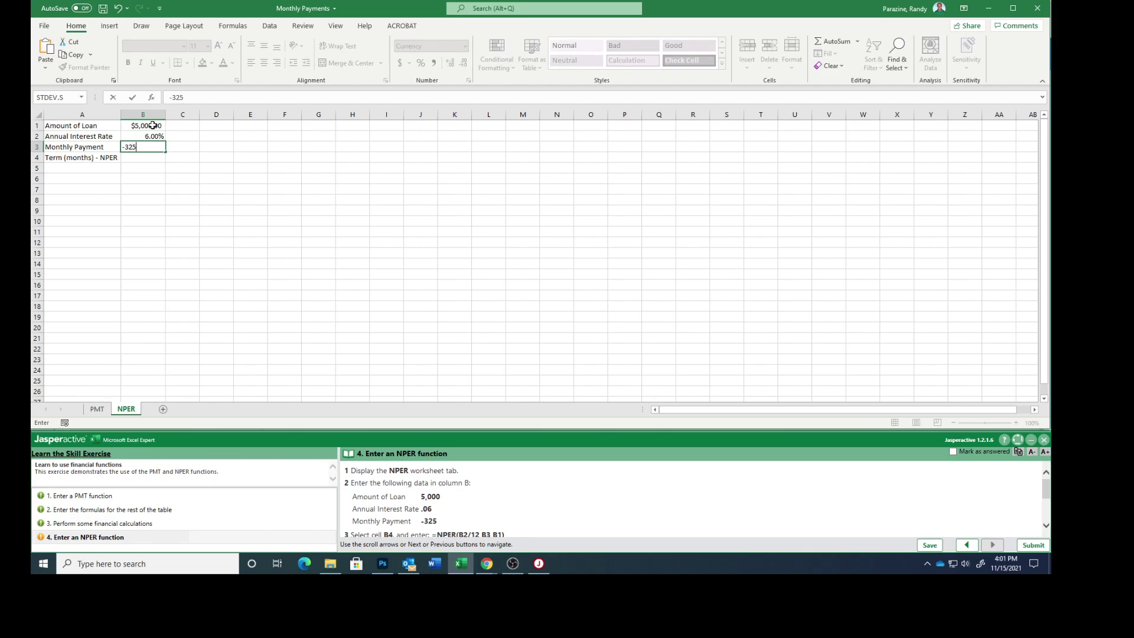
key("Return")
Step: Copy =NPER(B2/12,B3,B1) from the instructions and paste it into cell B4, keeping the cell's own formatting
scroll(540, 502, "down", 1)
scroll(540, 500, "down", 1)
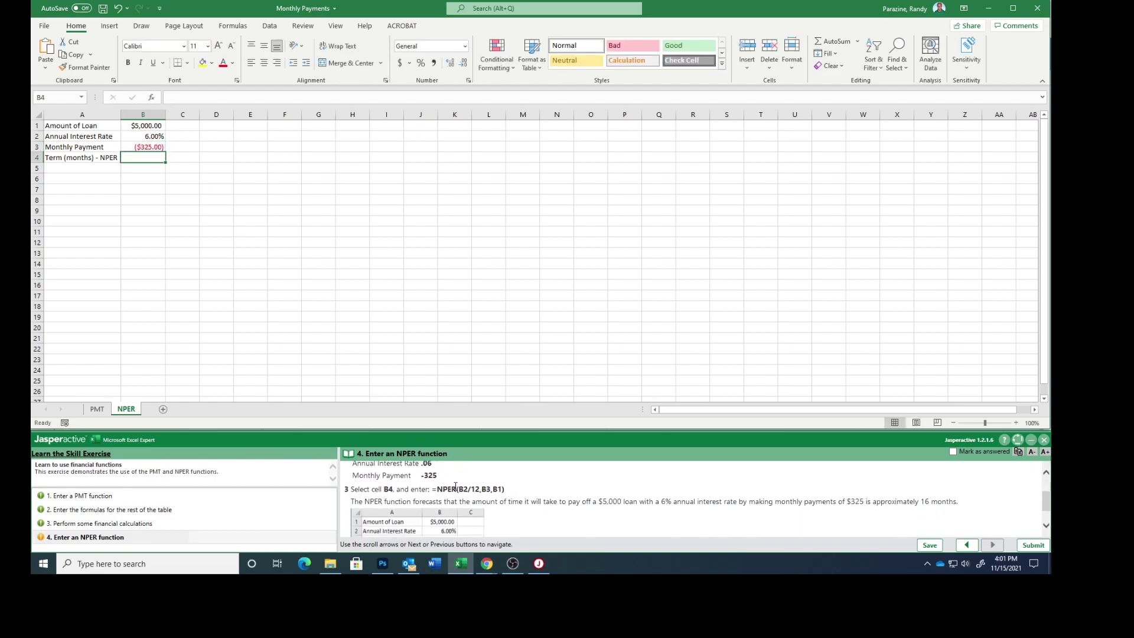
left_click_drag(433, 489, 508, 484)
key("ctrl+c")
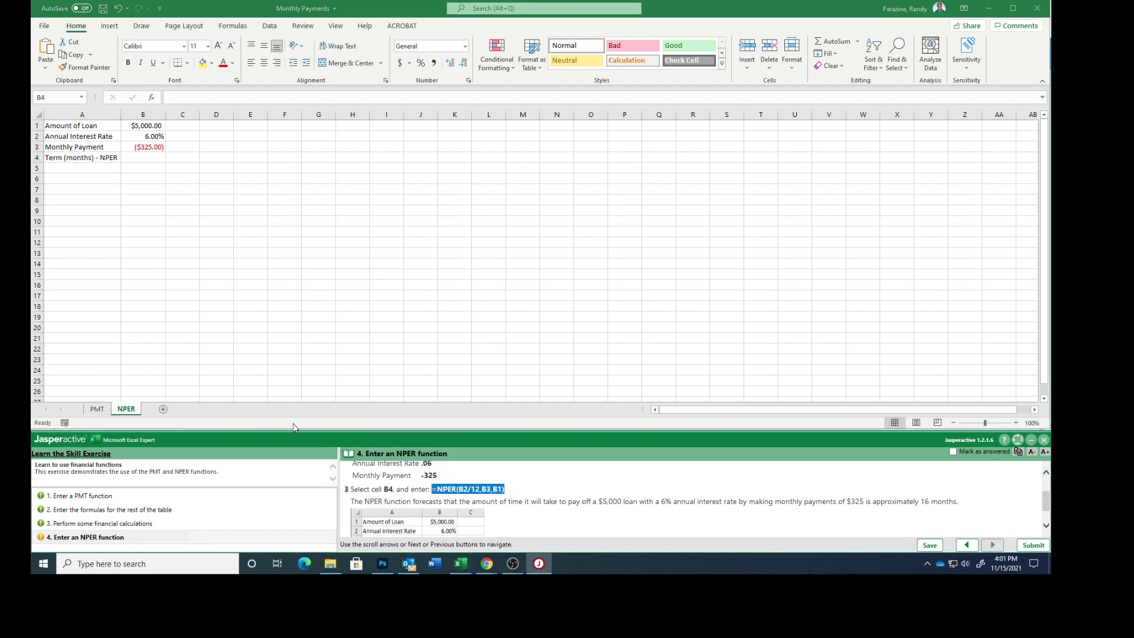
left_click(136, 157)
right_click(137, 158)
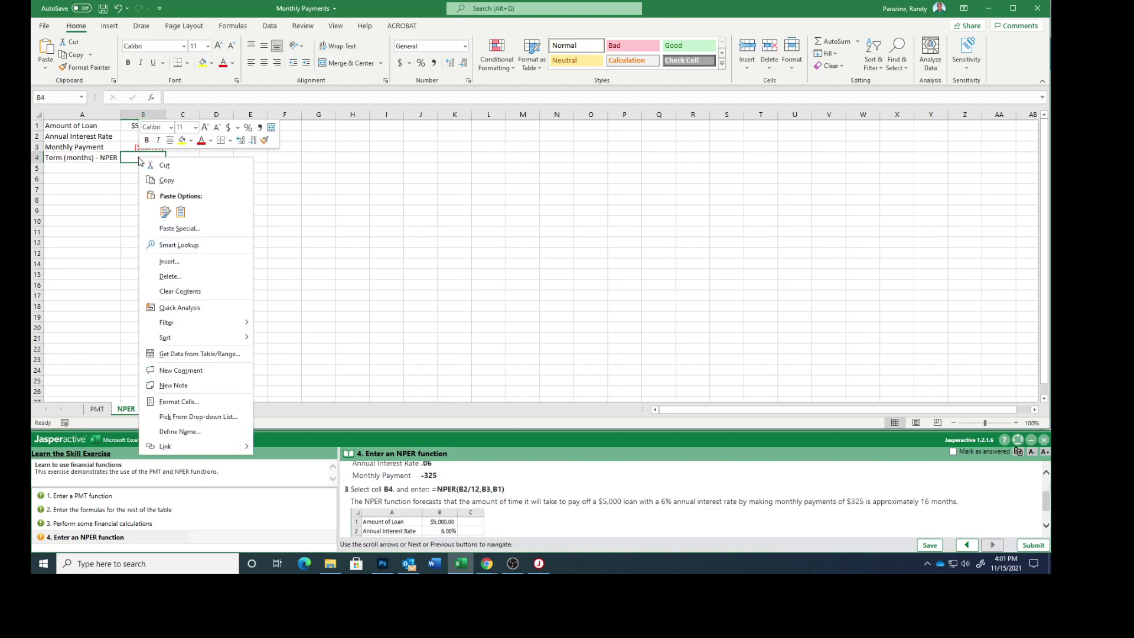
left_click(181, 211)
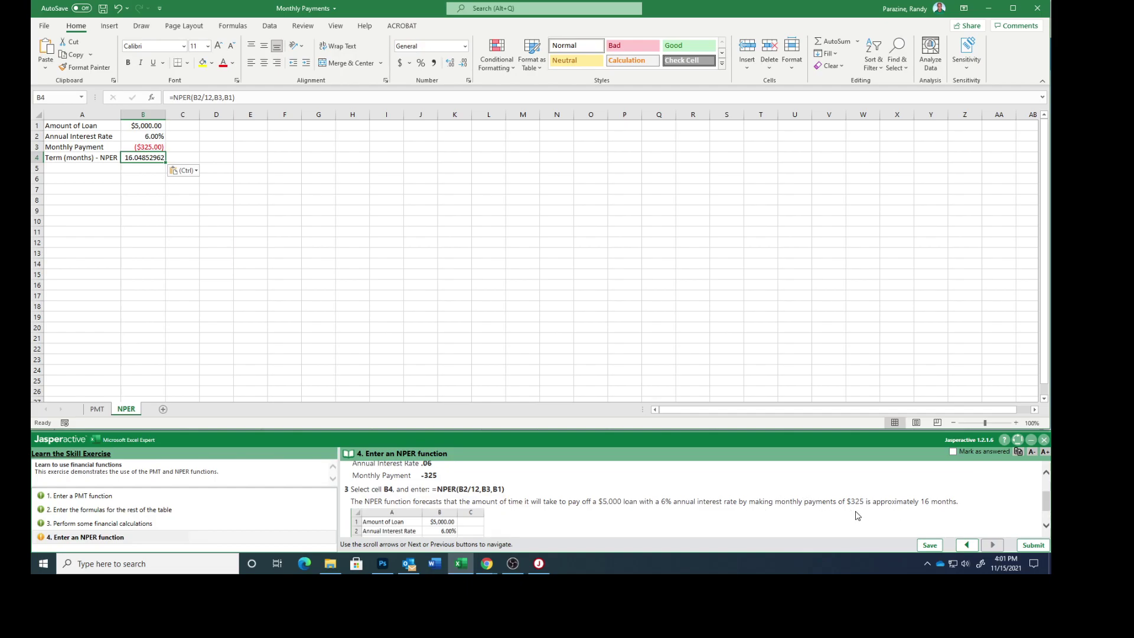
Step: Mark the NPER function task as answered and submit the exercise results for scoring
scroll(857, 516, "down", 1)
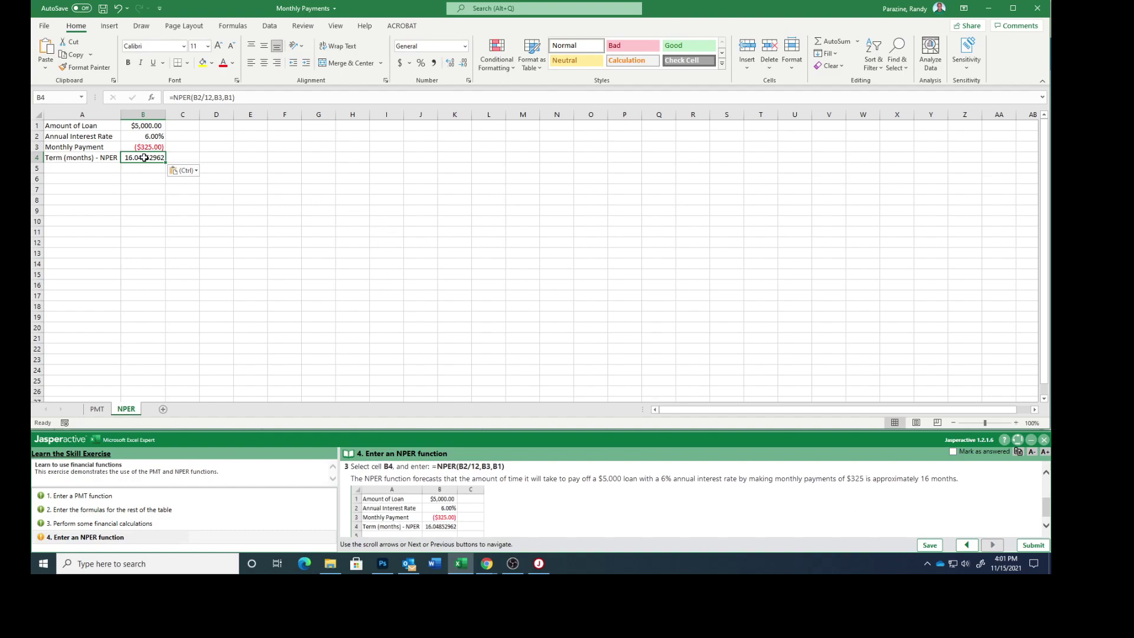
scroll(690, 504, "down", 1)
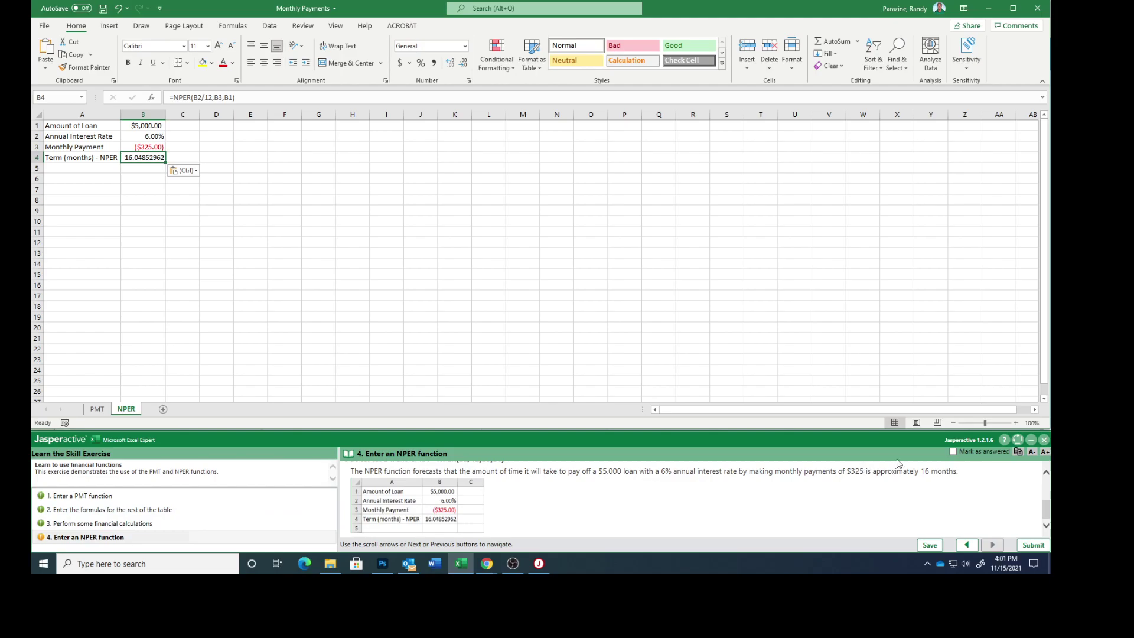
left_click(959, 453)
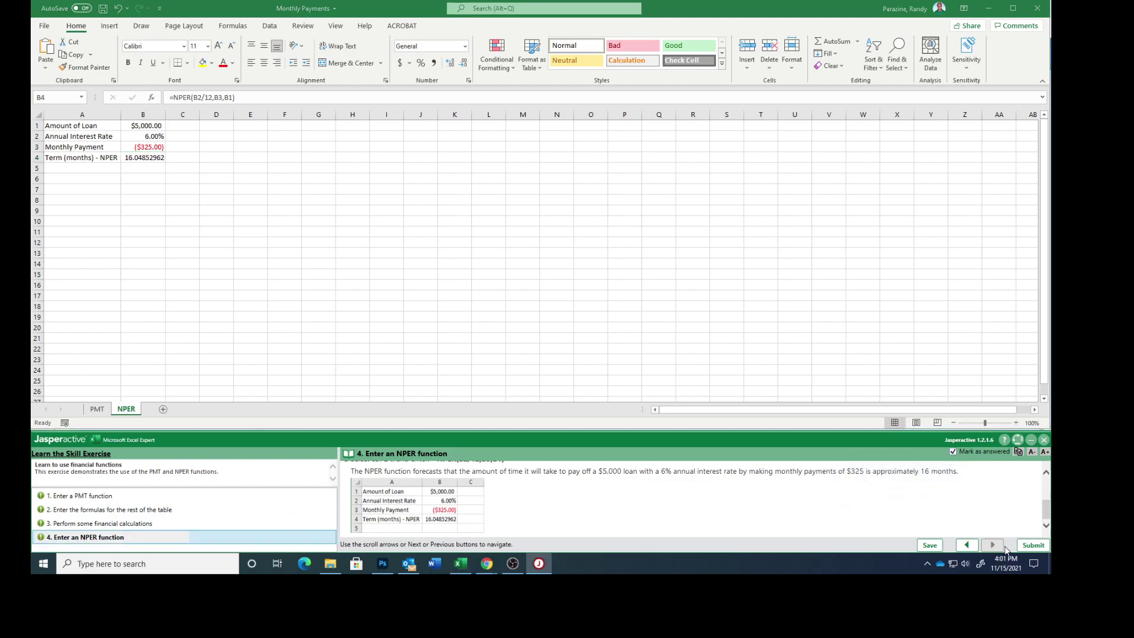
left_click(1038, 546)
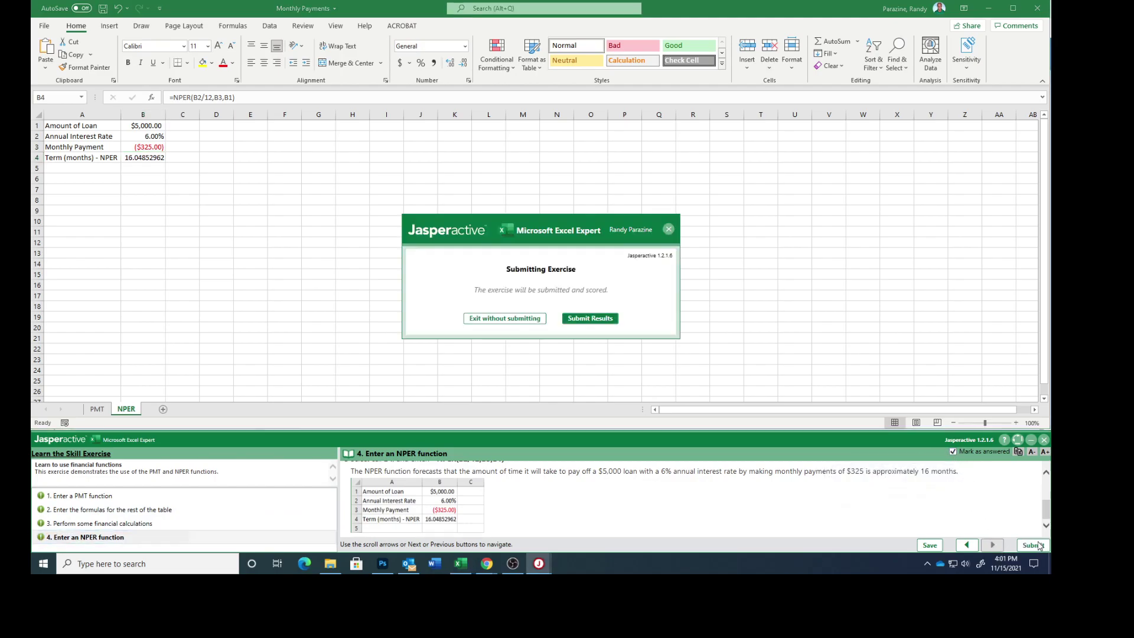
left_click(602, 319)
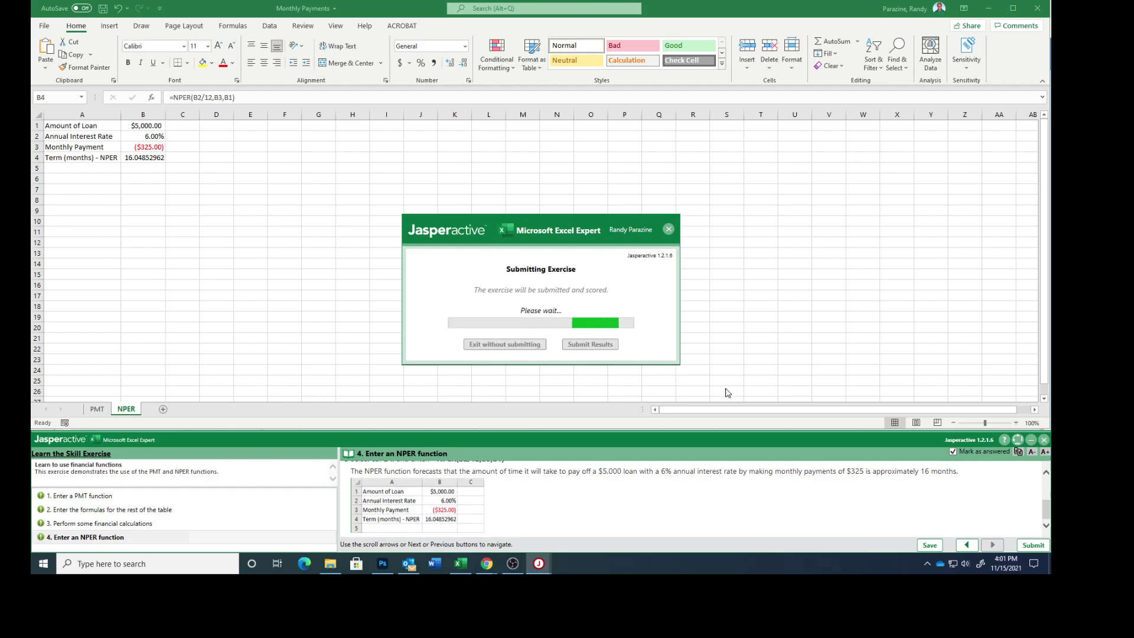